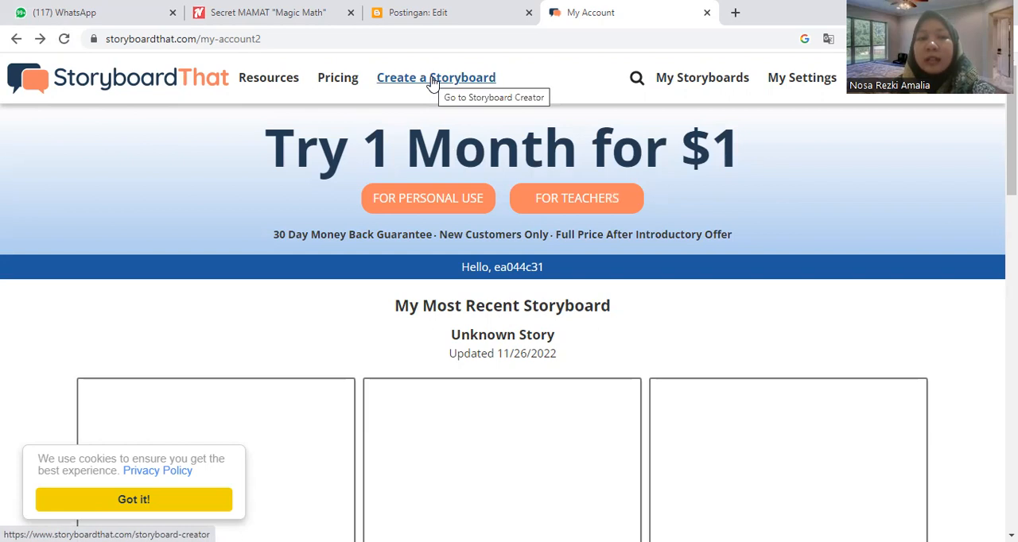
Step: Start a new storyboard, dismiss the save-limit notice and fill the first cell with the Town scene of brick row houses
{"action": "left_click", "coordinate": [432, 83]}
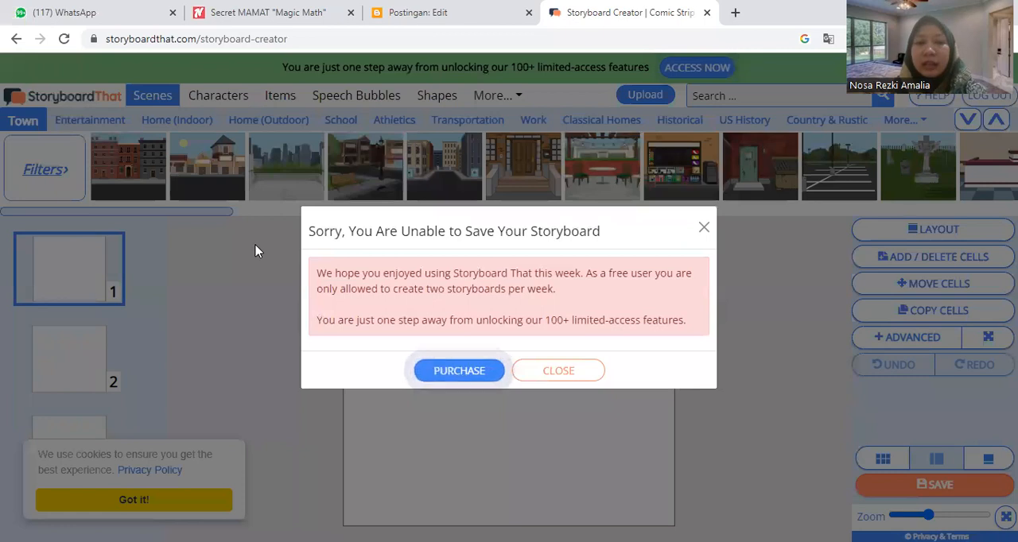
{"action": "left_click", "coordinate": [585, 371]}
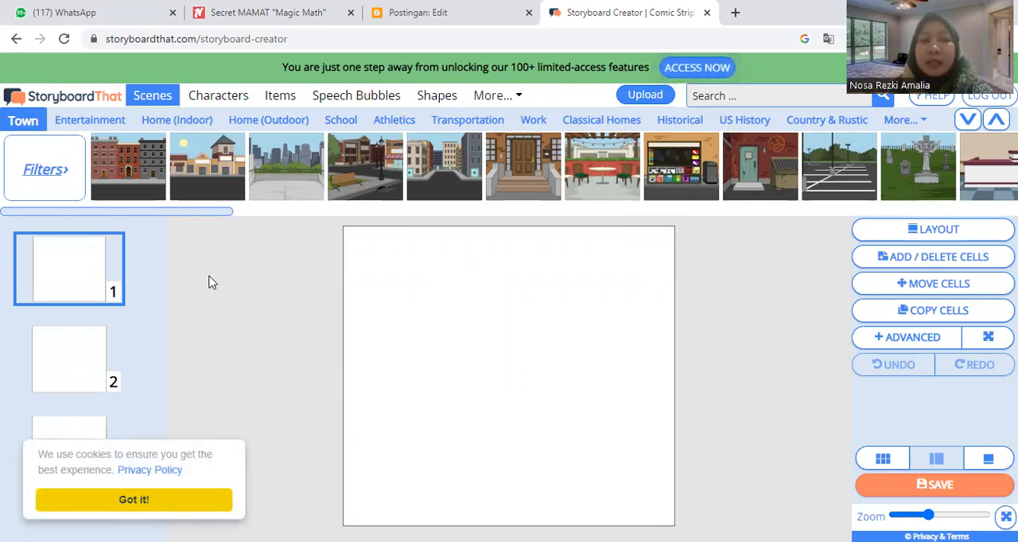
{"action": "mouse_move", "coordinate": [121, 165]}
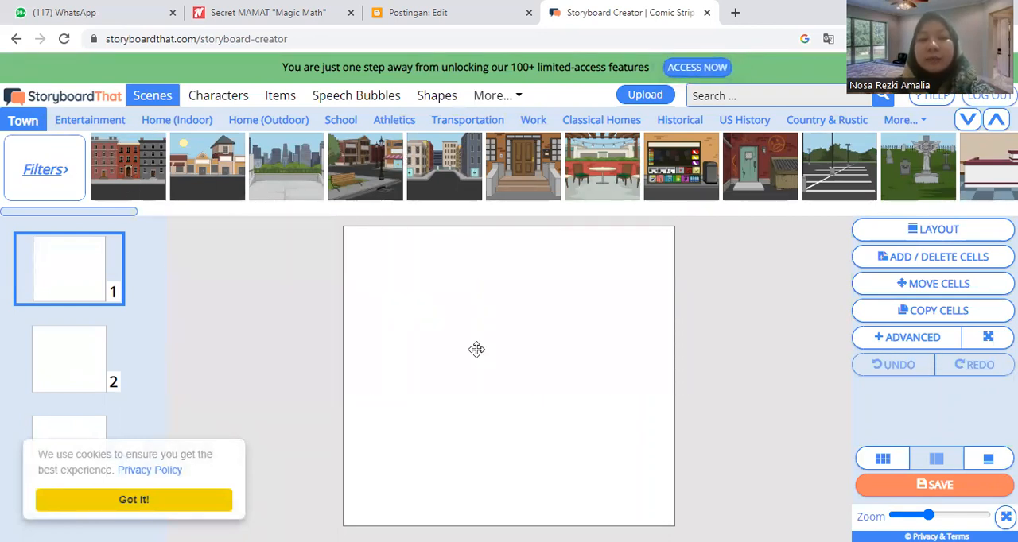
{"action": "left_click_drag", "start_coordinate": [128, 167], "coordinate": [476, 350]}
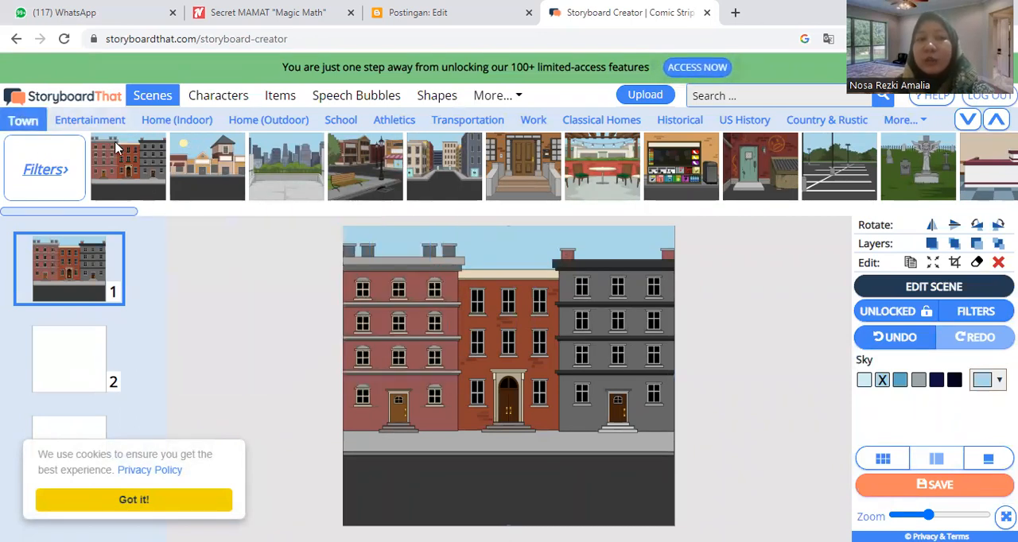
Step: Look through the available scenes for Entertainment, Home (Indoor), Home (Outdoor), School, Athletics, Transportation and Work
{"action": "mouse_move", "coordinate": [591, 159]}
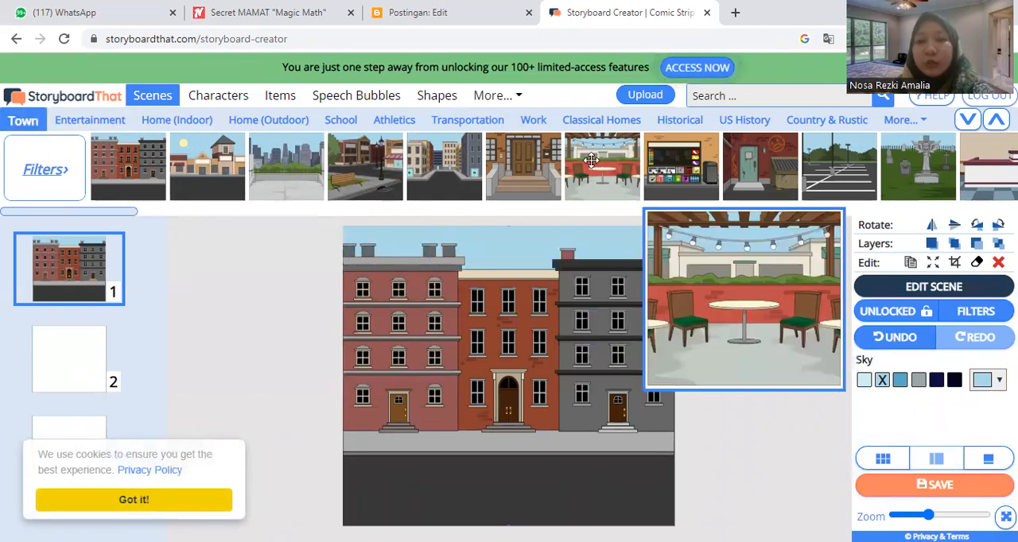
{"action": "left_click", "coordinate": [93, 125]}
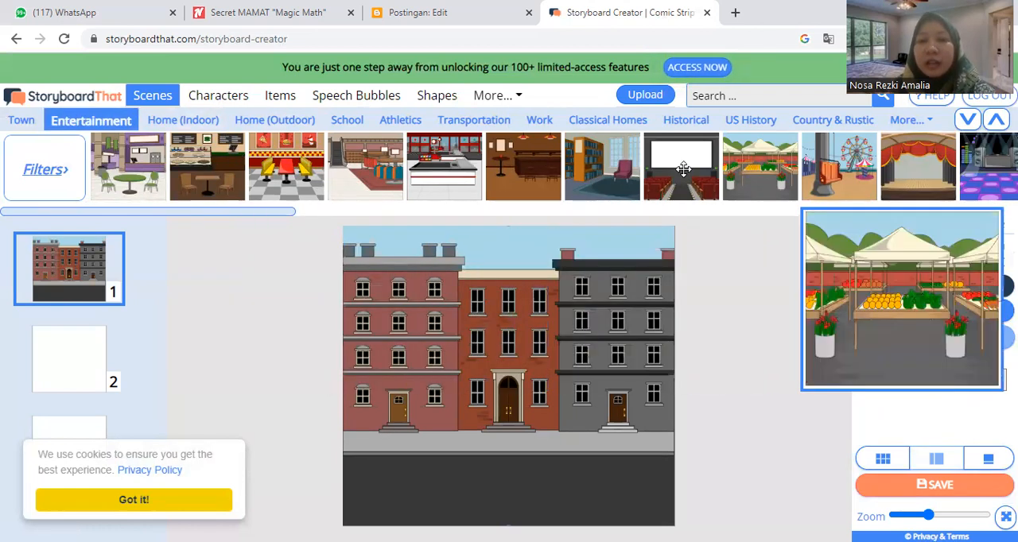
{"action": "left_click", "coordinate": [189, 123]}
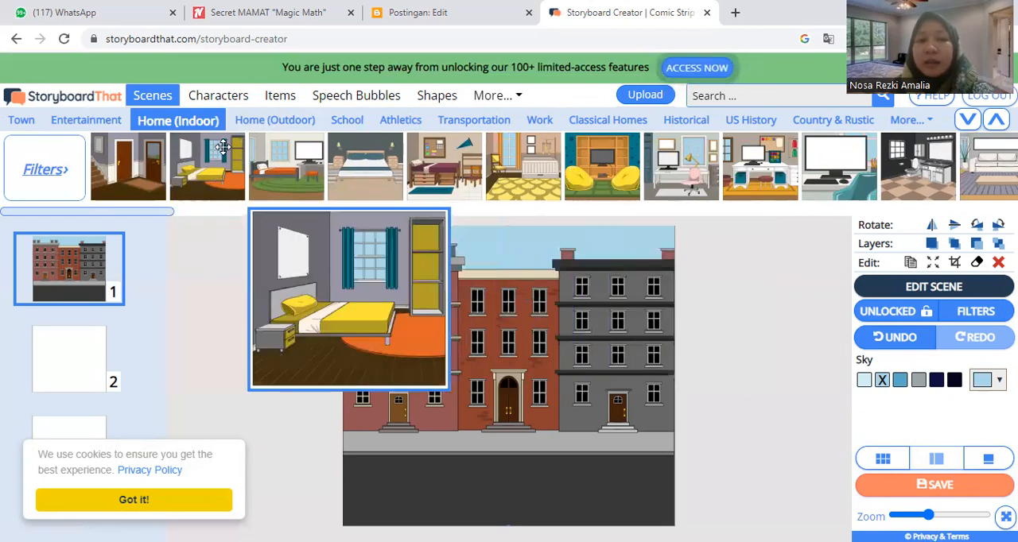
{"action": "left_click", "coordinate": [268, 129]}
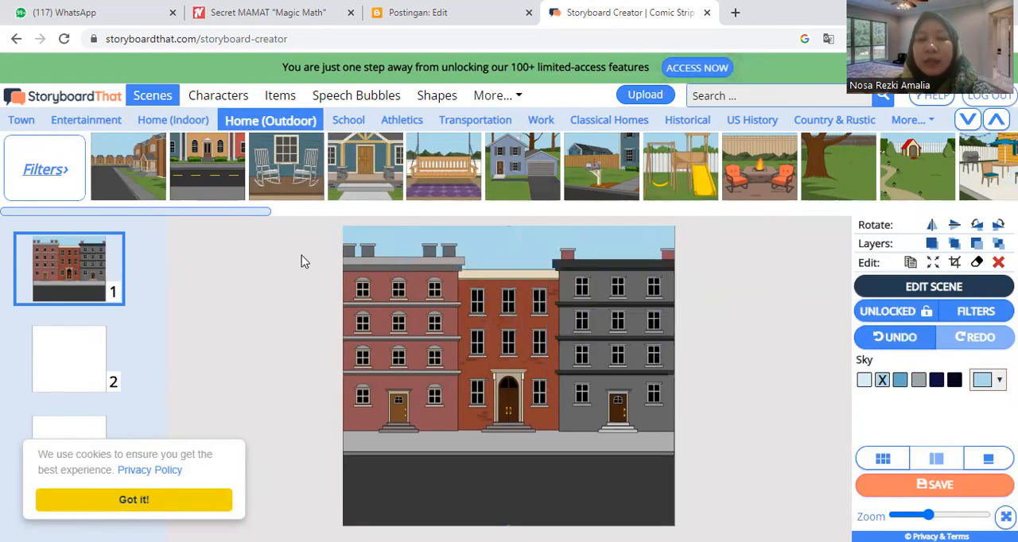
{"action": "left_click", "coordinate": [345, 132]}
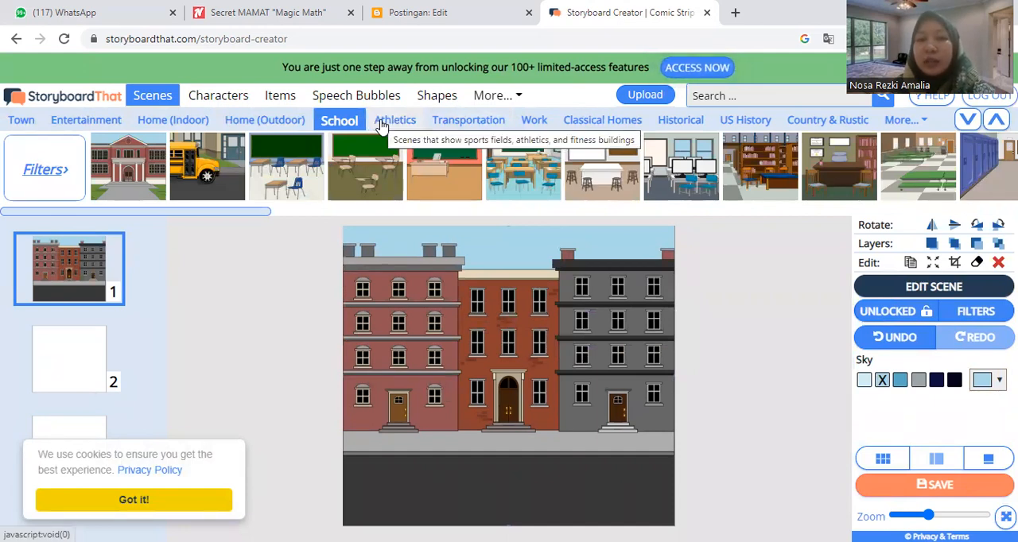
{"action": "left_click", "coordinate": [381, 126]}
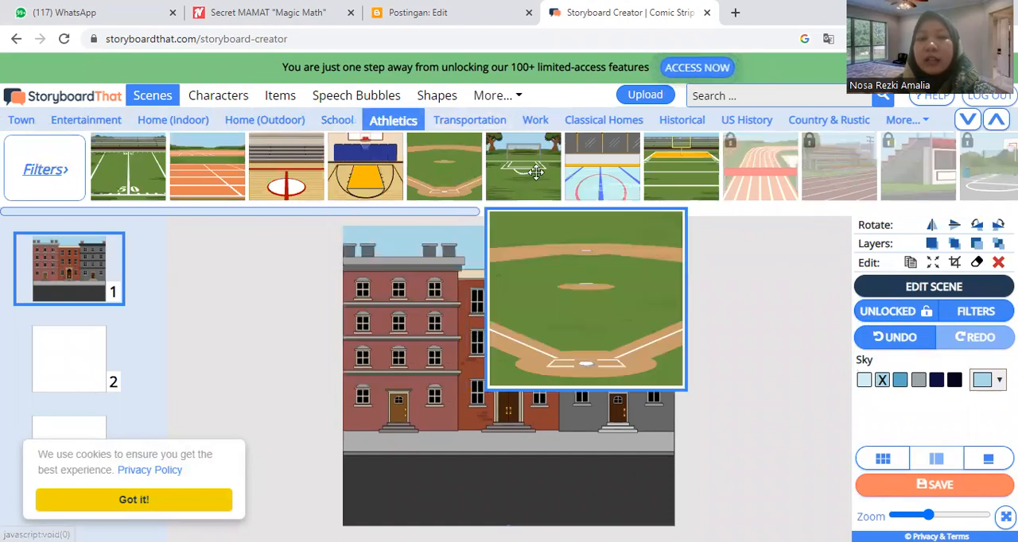
{"action": "left_click", "coordinate": [474, 127]}
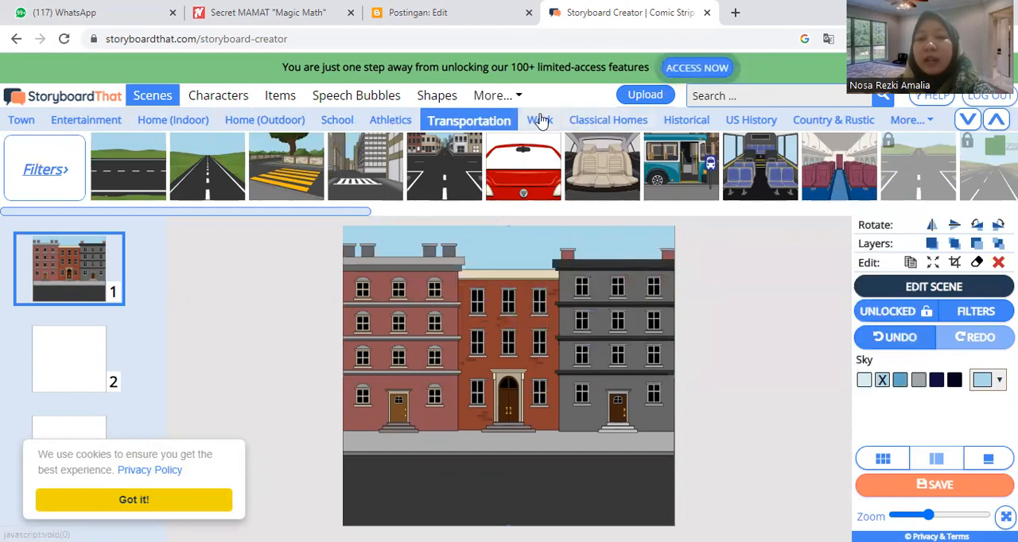
{"action": "left_click", "coordinate": [540, 120]}
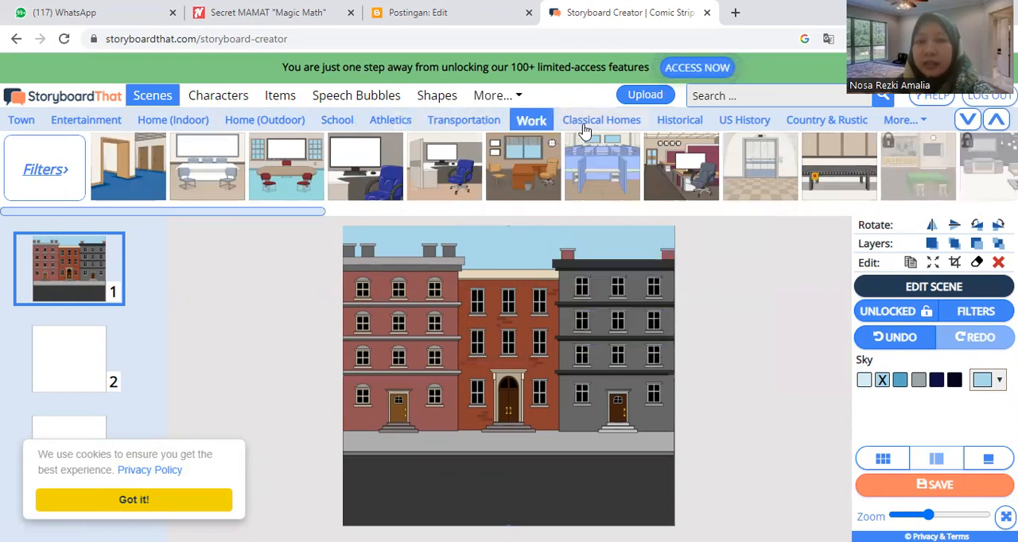
Step: Examine the additional scene categories Mythical & Futuristic, Close Ups and Patterns
{"action": "left_click", "coordinate": [922, 120]}
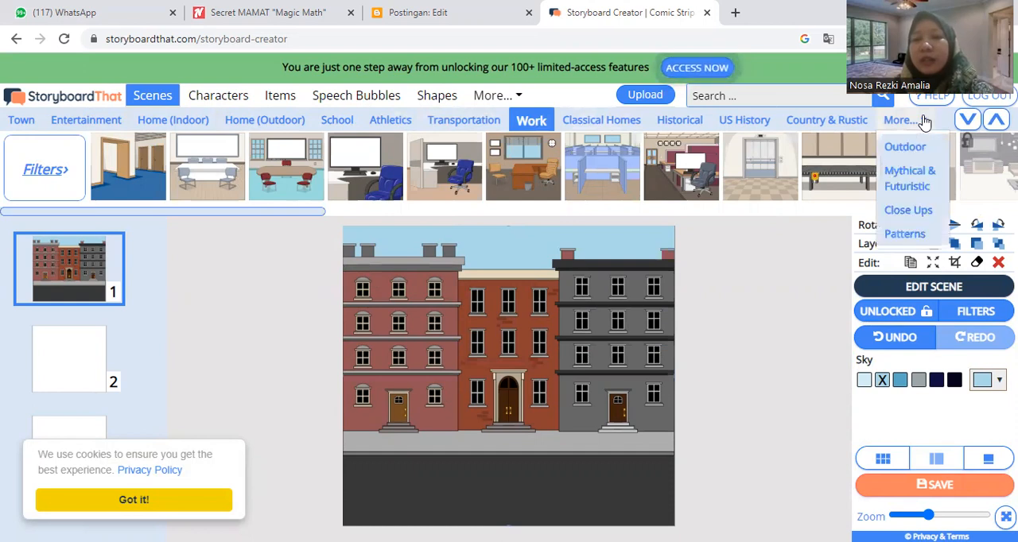
{"action": "left_click", "coordinate": [899, 175]}
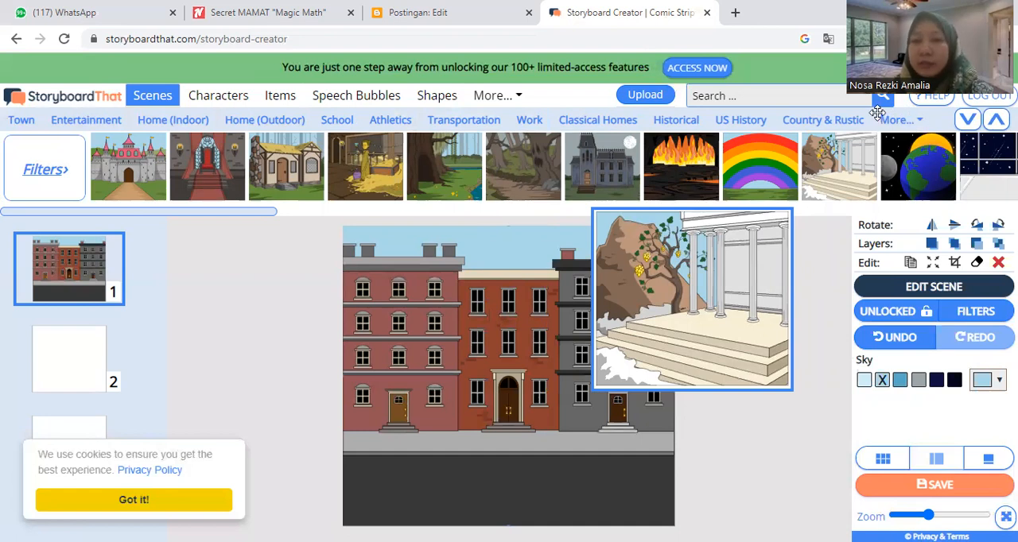
{"action": "left_click", "coordinate": [912, 119]}
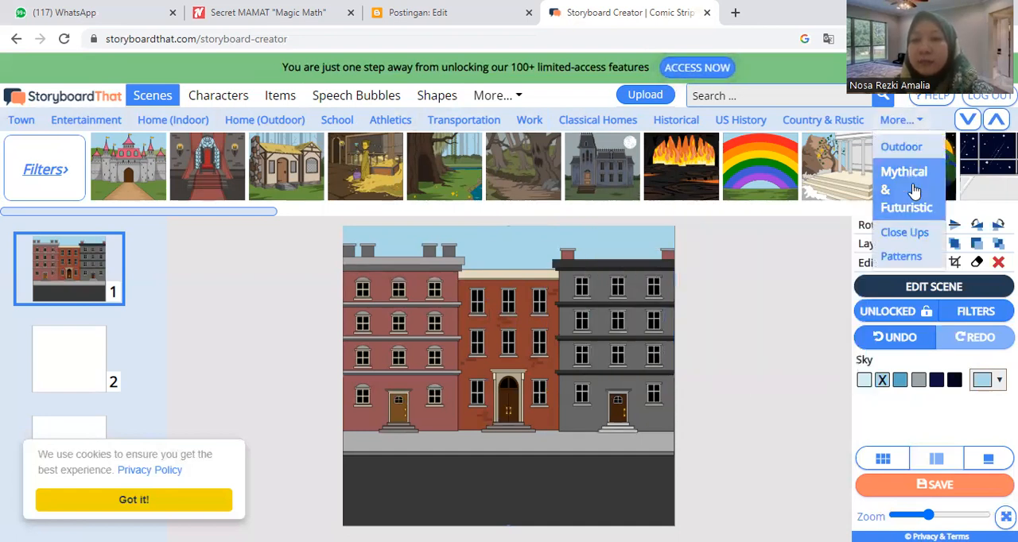
{"action": "left_click", "coordinate": [906, 234]}
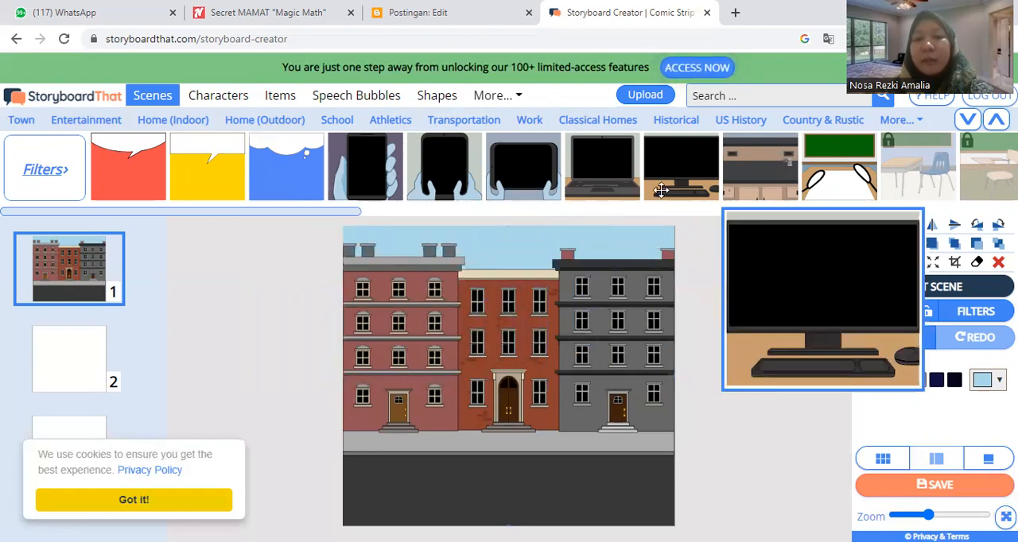
{"action": "left_click", "coordinate": [911, 123]}
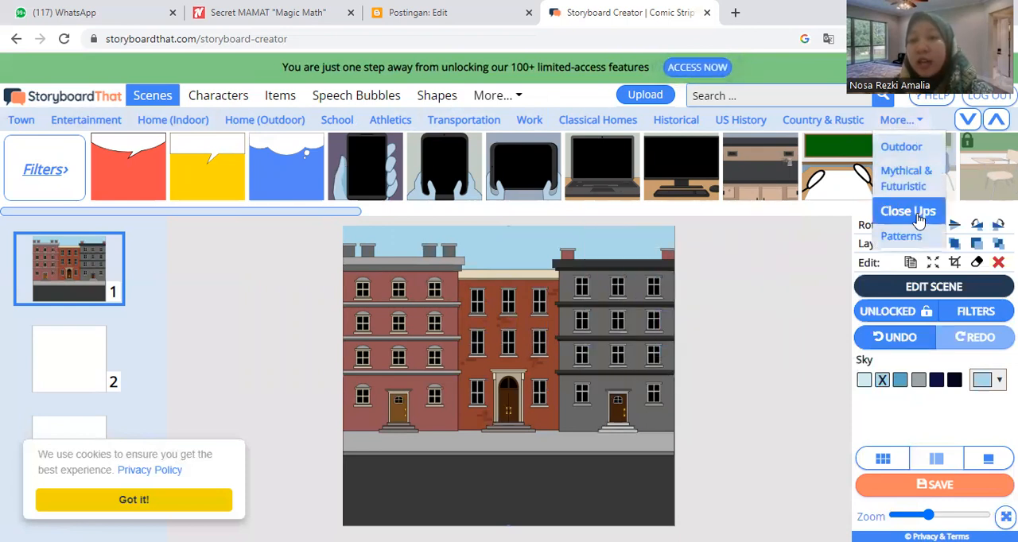
{"action": "left_click", "coordinate": [912, 238]}
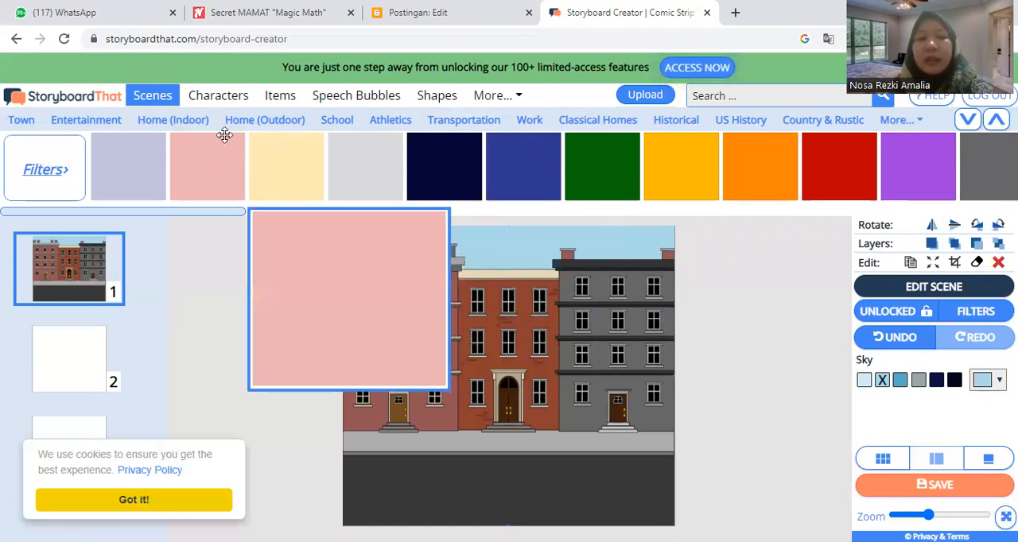
{"action": "left_click", "coordinate": [149, 97]}
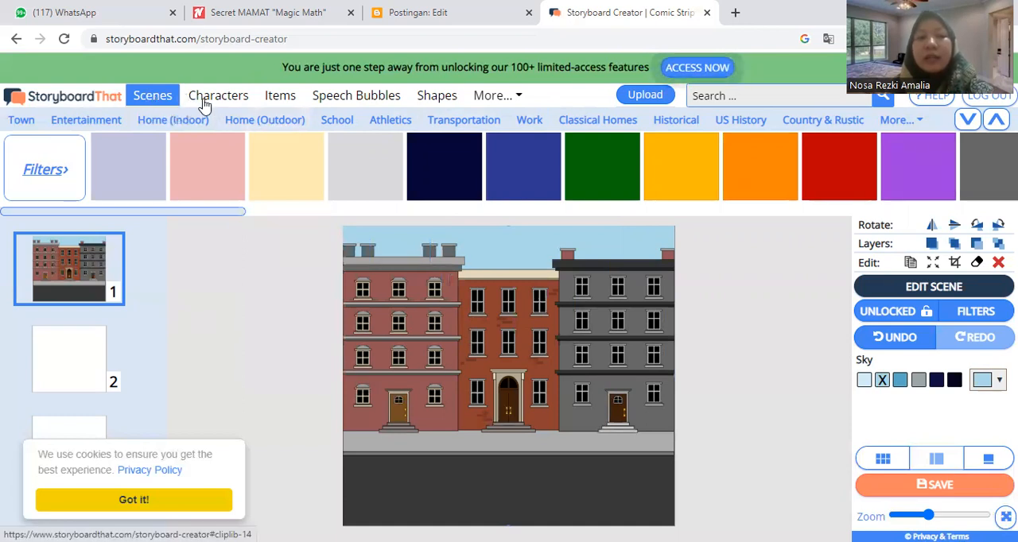
Step: Look through the Adults, Teens and Kids characters offered for the storyboard
{"action": "left_click", "coordinate": [191, 97]}
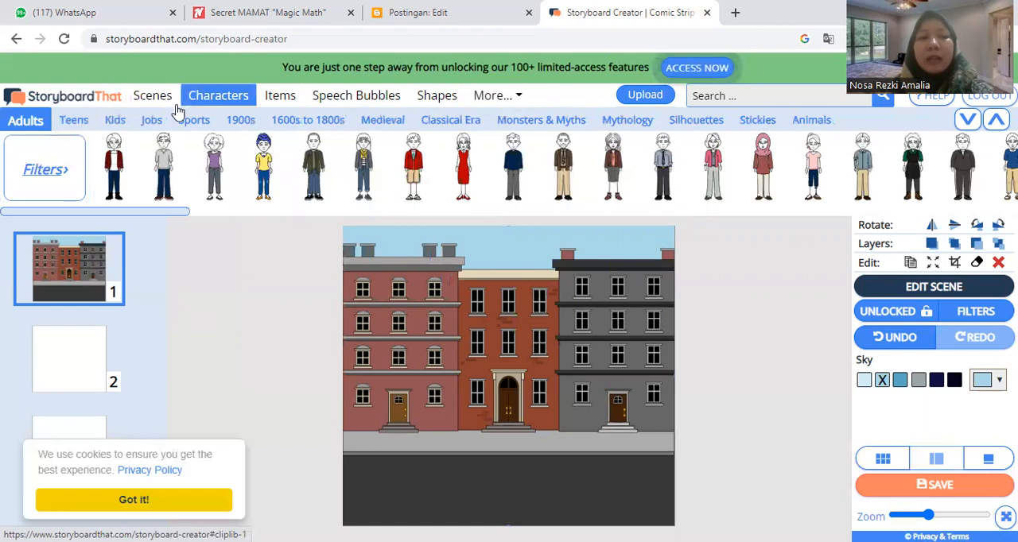
{"action": "left_click", "coordinate": [36, 119]}
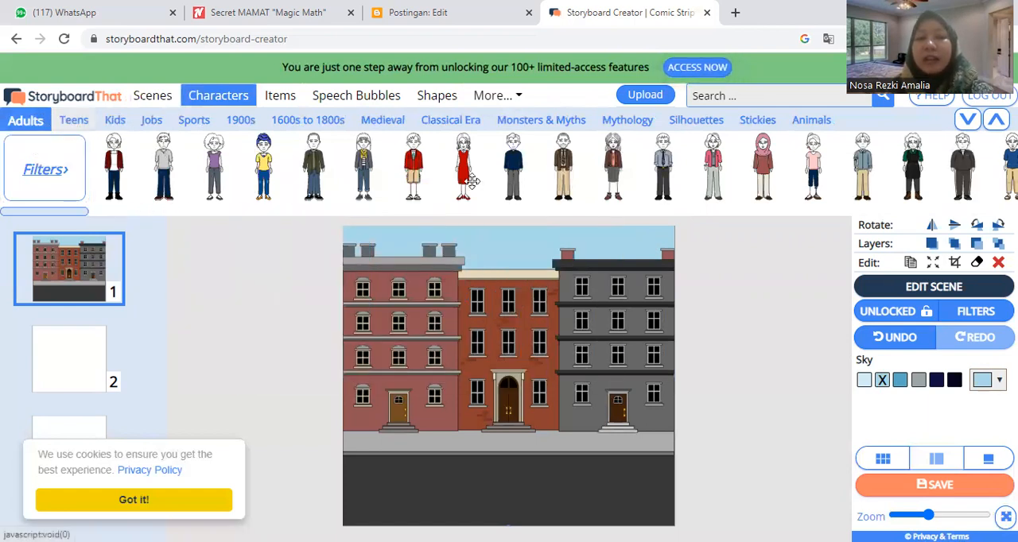
{"action": "left_click", "coordinate": [72, 118]}
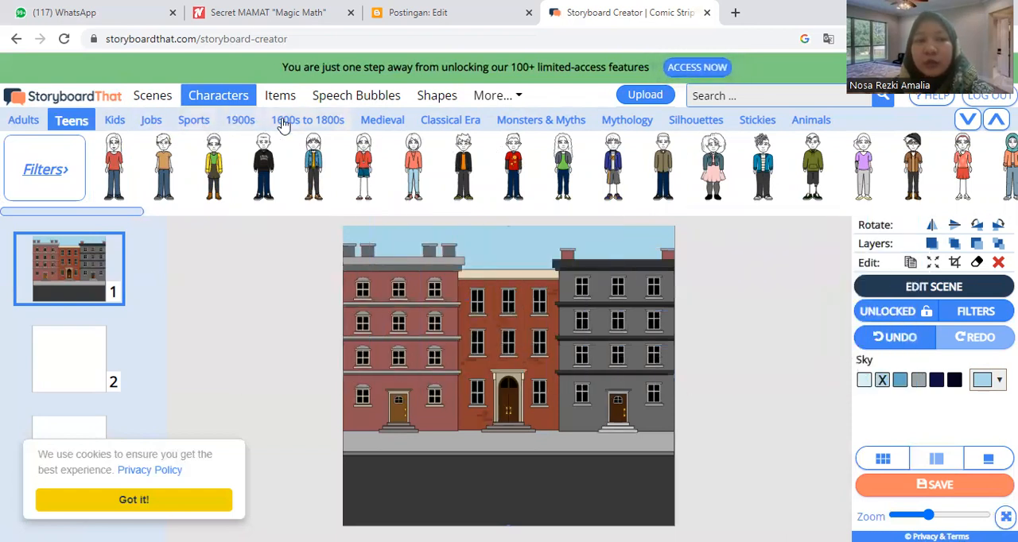
{"action": "left_click", "coordinate": [116, 120]}
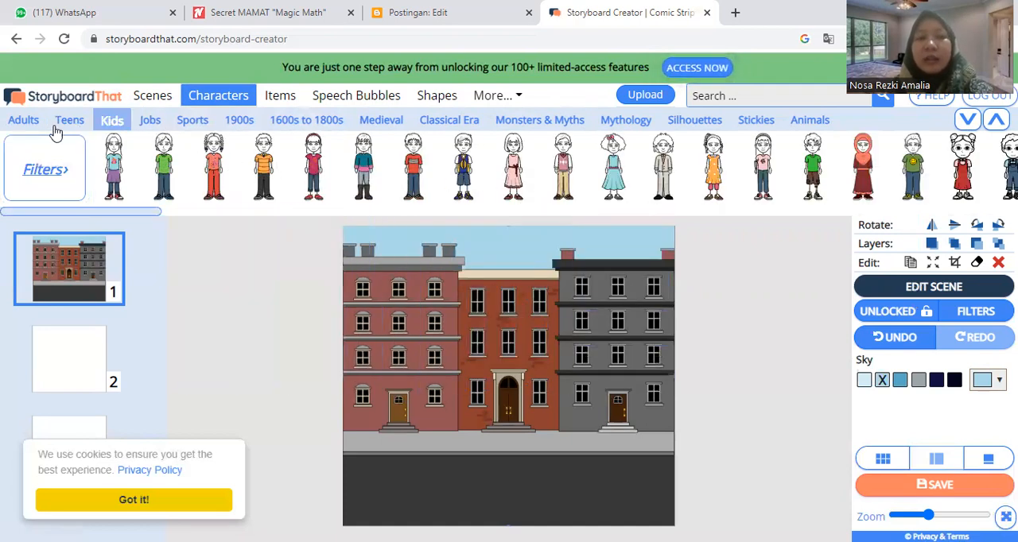
{"action": "left_click", "coordinate": [32, 121]}
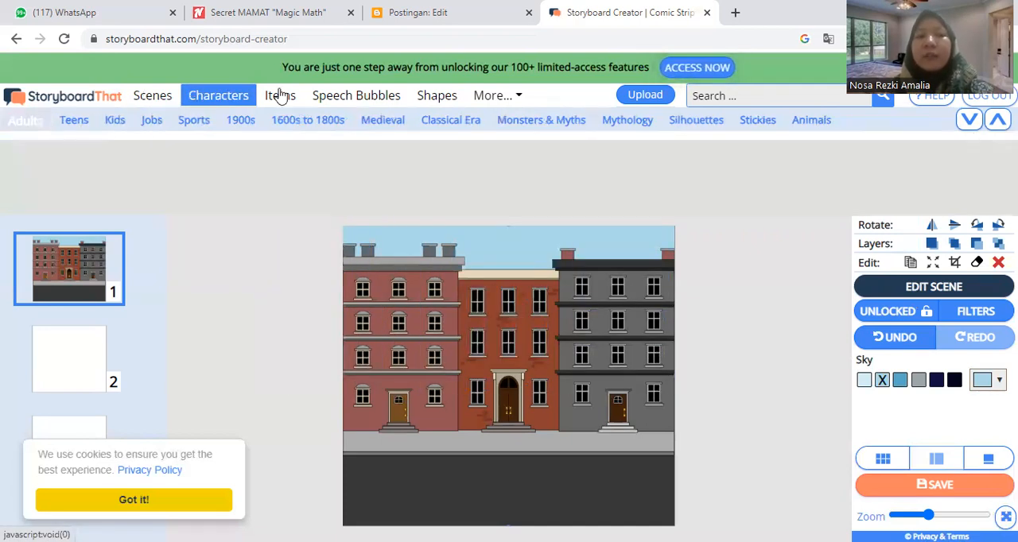
Step: Place the yellow taxi from the vehicle items on the road in the first cell
{"action": "left_click", "coordinate": [289, 101]}
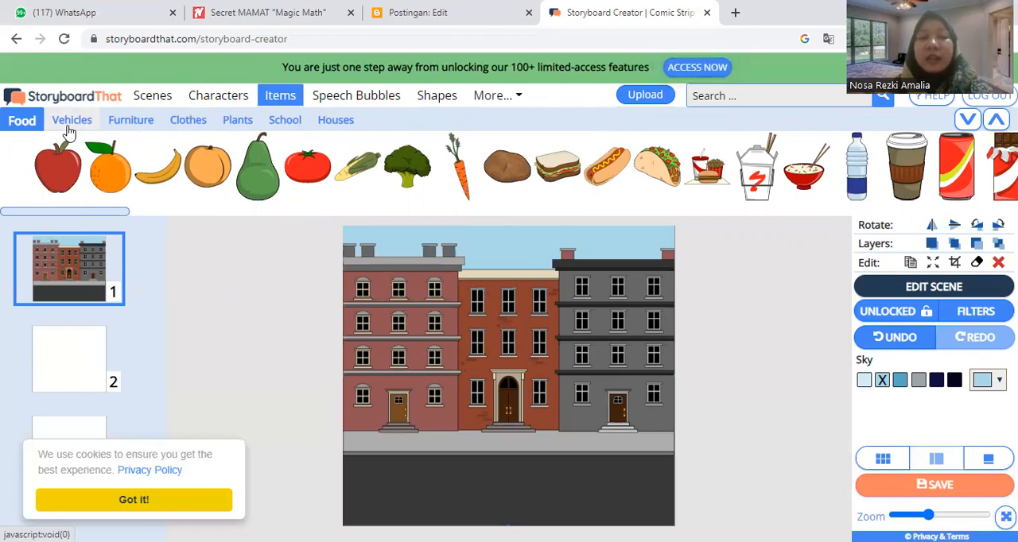
{"action": "left_click", "coordinate": [70, 127]}
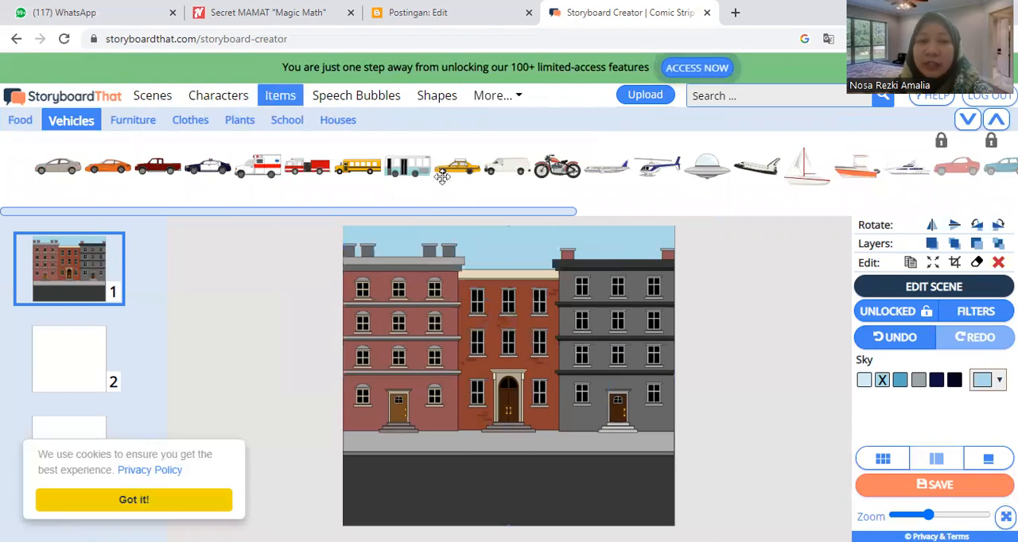
{"action": "mouse_move", "coordinate": [454, 165]}
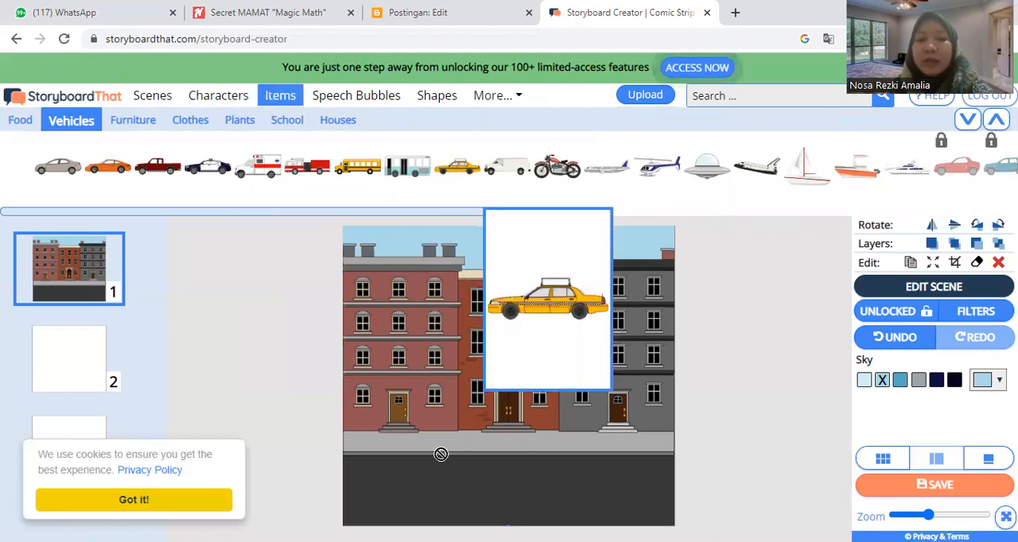
{"action": "left_click_drag", "start_coordinate": [439, 463], "coordinate": [438, 469]}
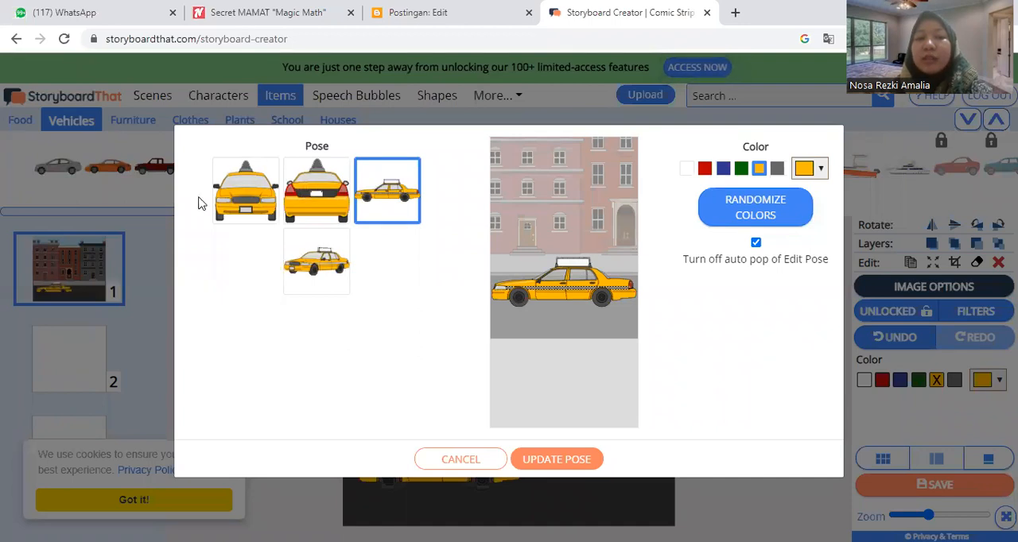
Step: Try the taxi's front and rear poses, apply the side-view pose in white, and select the taxi
{"action": "left_click", "coordinate": [265, 198]}
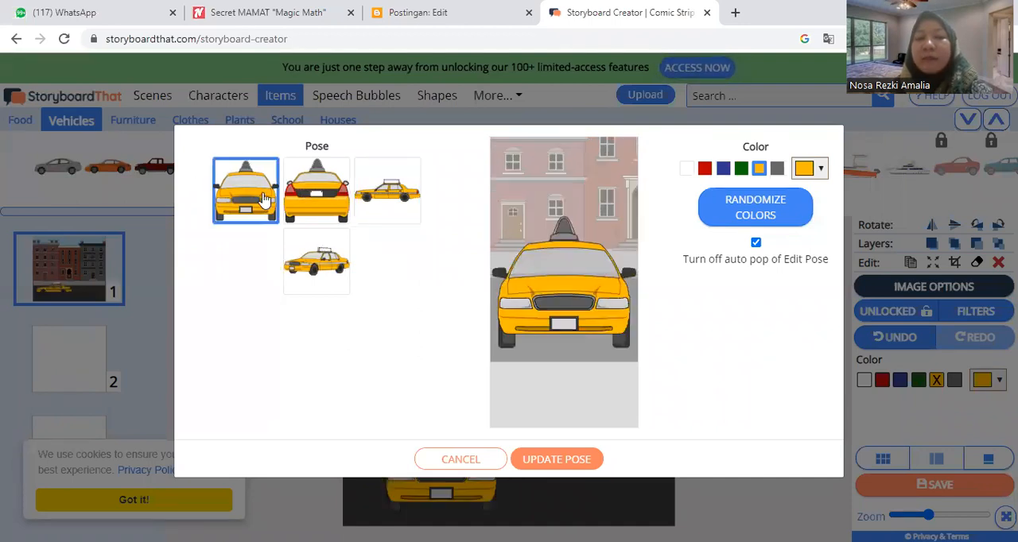
{"action": "left_click", "coordinate": [322, 207]}
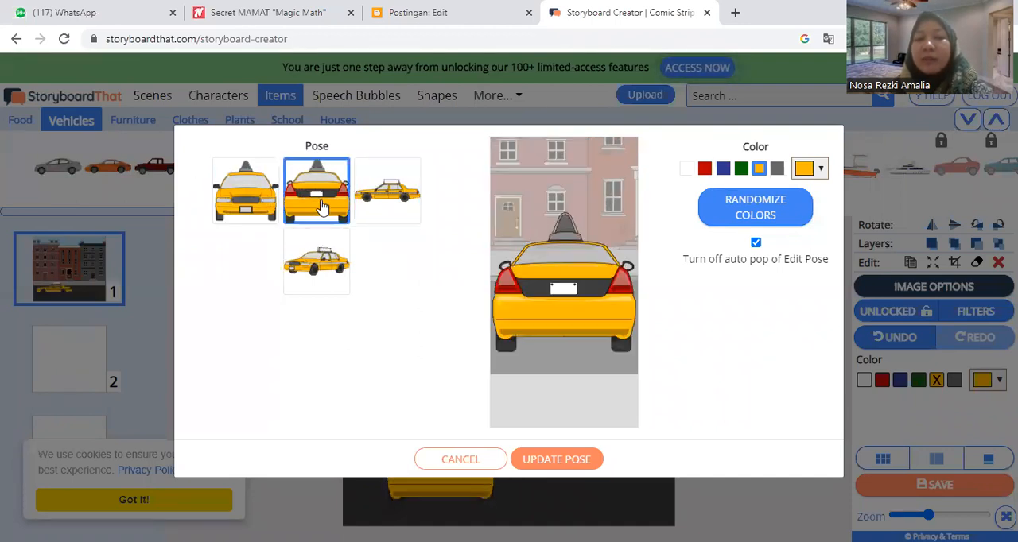
{"action": "left_click", "coordinate": [398, 218]}
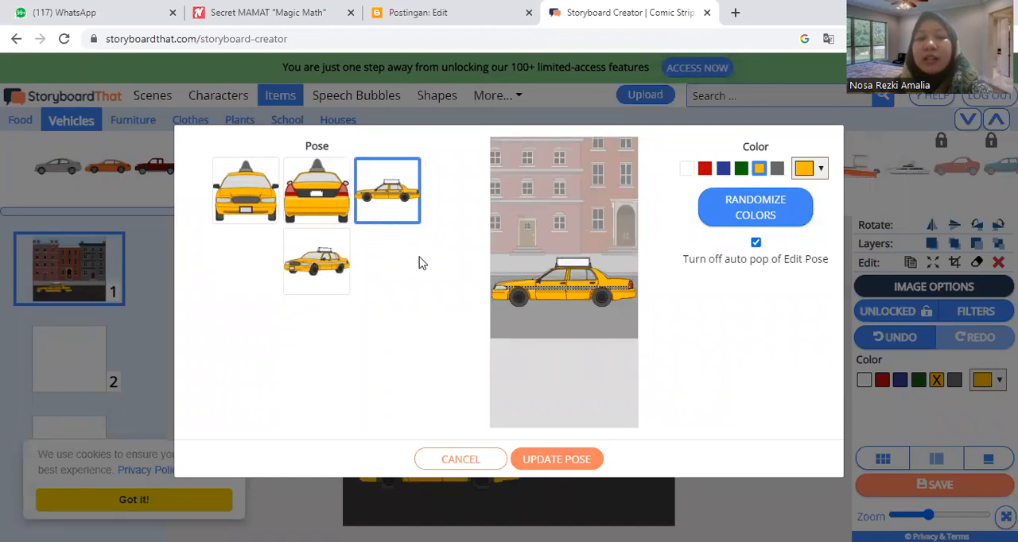
{"action": "left_click", "coordinate": [723, 168]}
{"action": "left_click", "coordinate": [702, 169]}
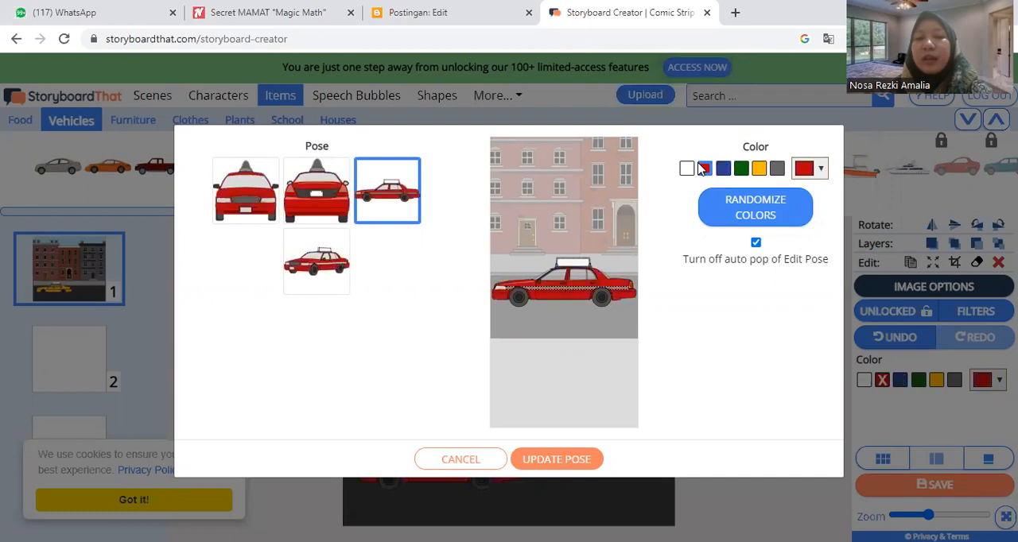
{"action": "left_click", "coordinate": [687, 169]}
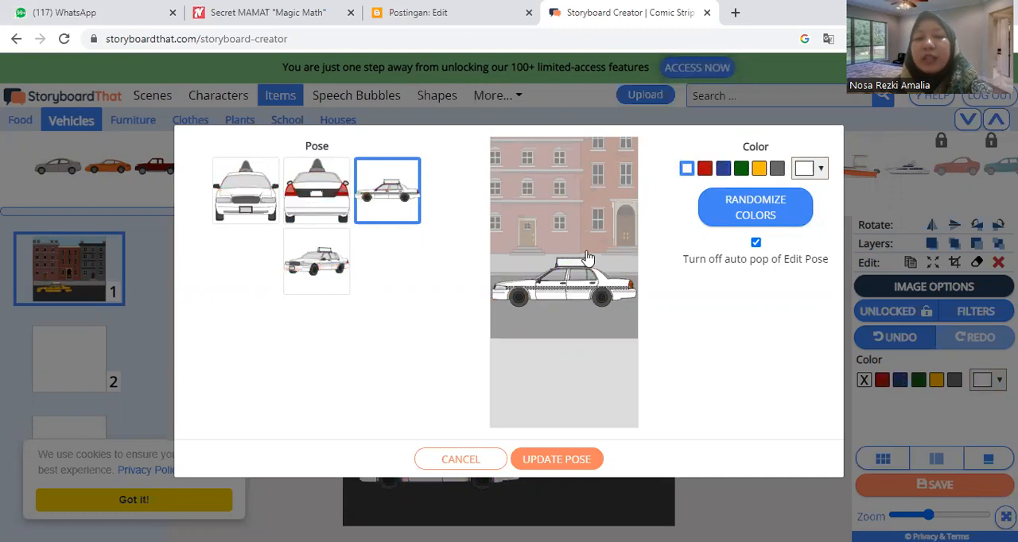
{"action": "left_click", "coordinate": [540, 461]}
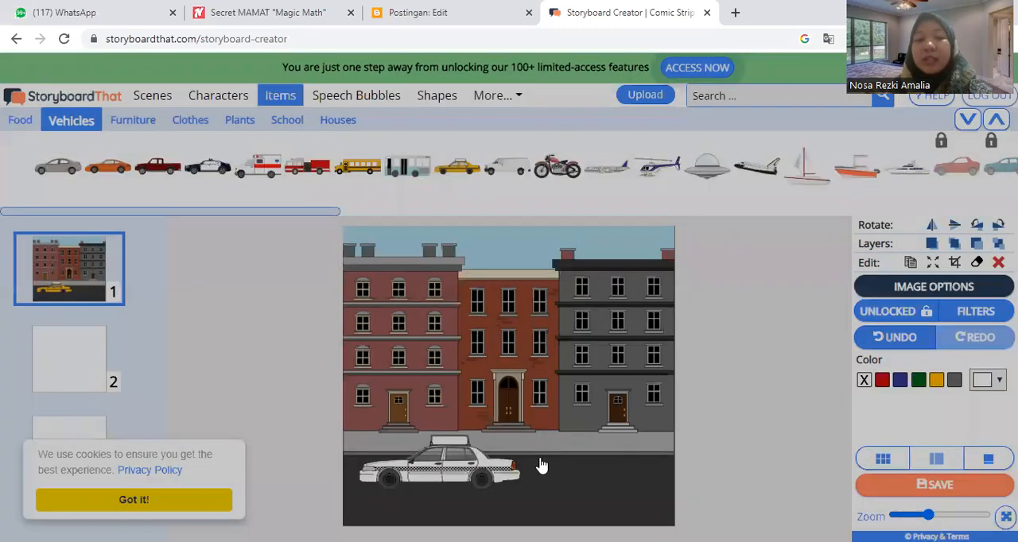
{"action": "left_click", "coordinate": [469, 470]}
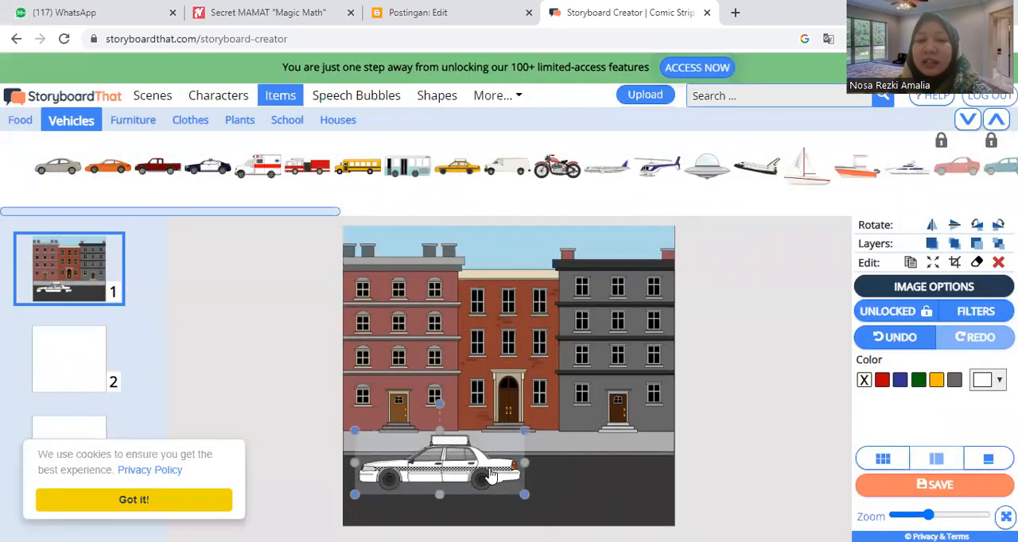
Step: Shrink the white taxi slightly on the road in the first cell
{"action": "left_click_drag", "start_coordinate": [524, 494], "coordinate": [503, 486]}
{"action": "left_click", "coordinate": [712, 430]}
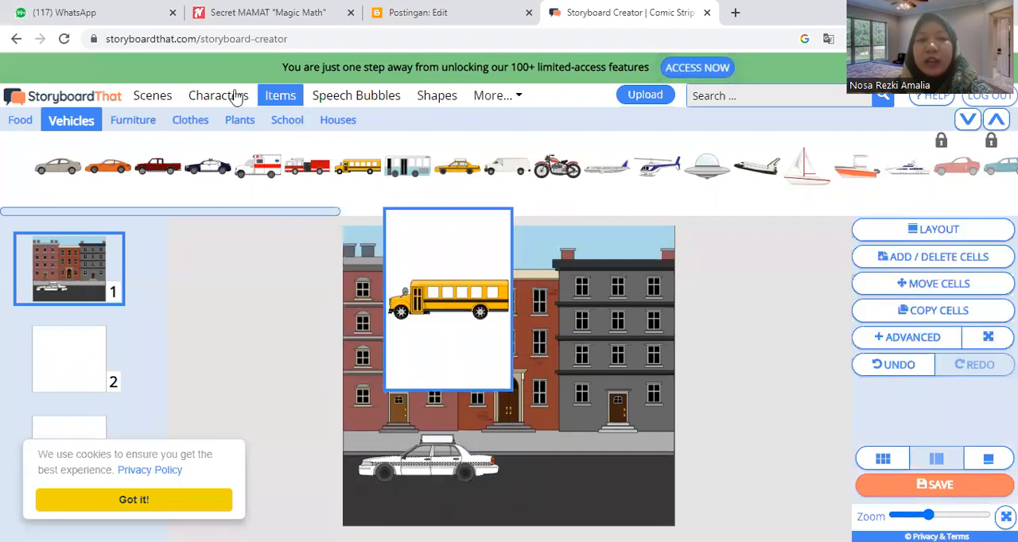
Step: Add the adult character in the dark red jacket and blue trousers, scaled down to stand on the road beside the taxi
{"action": "left_click", "coordinate": [349, 105]}
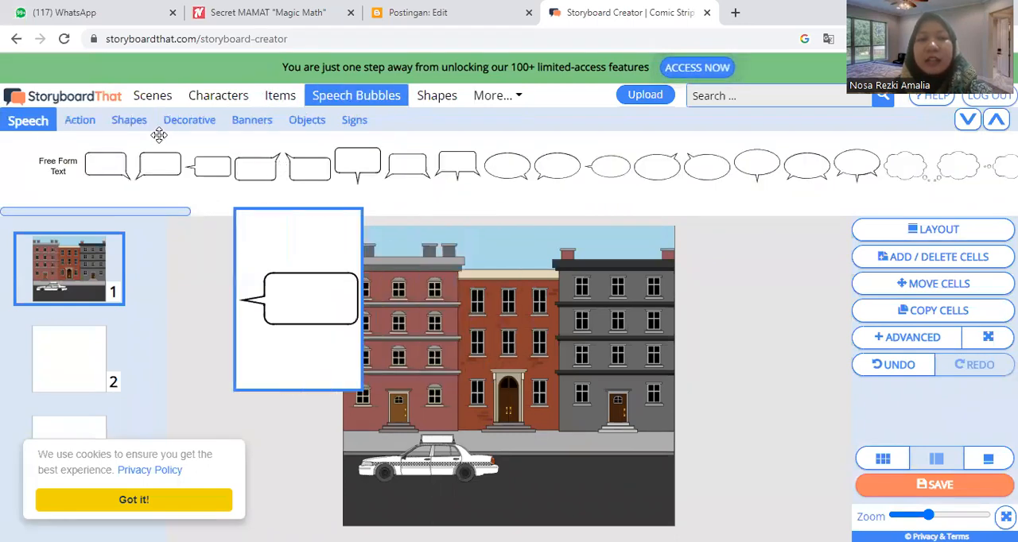
{"action": "left_click", "coordinate": [212, 95]}
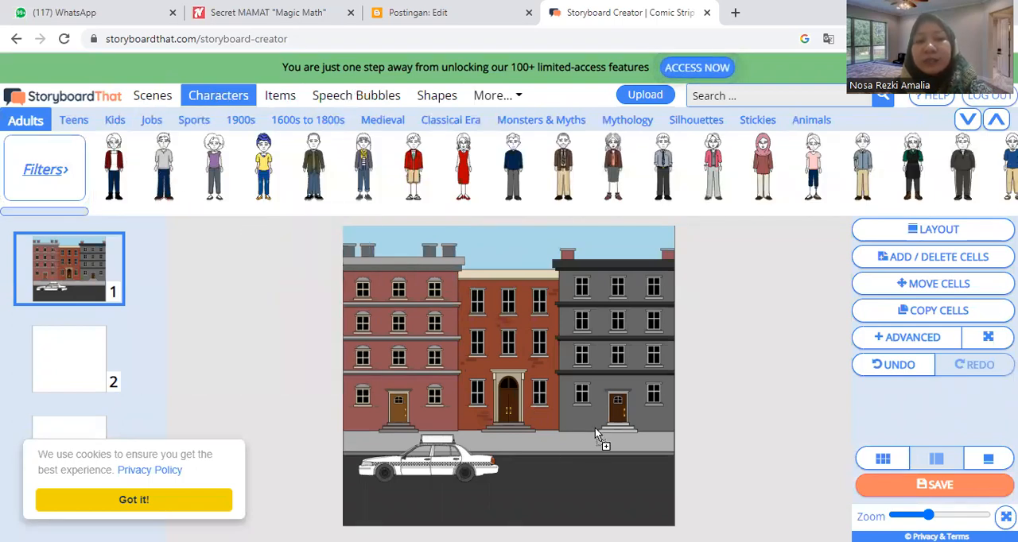
{"action": "left_click_drag", "start_coordinate": [581, 414], "coordinate": [580, 412]}
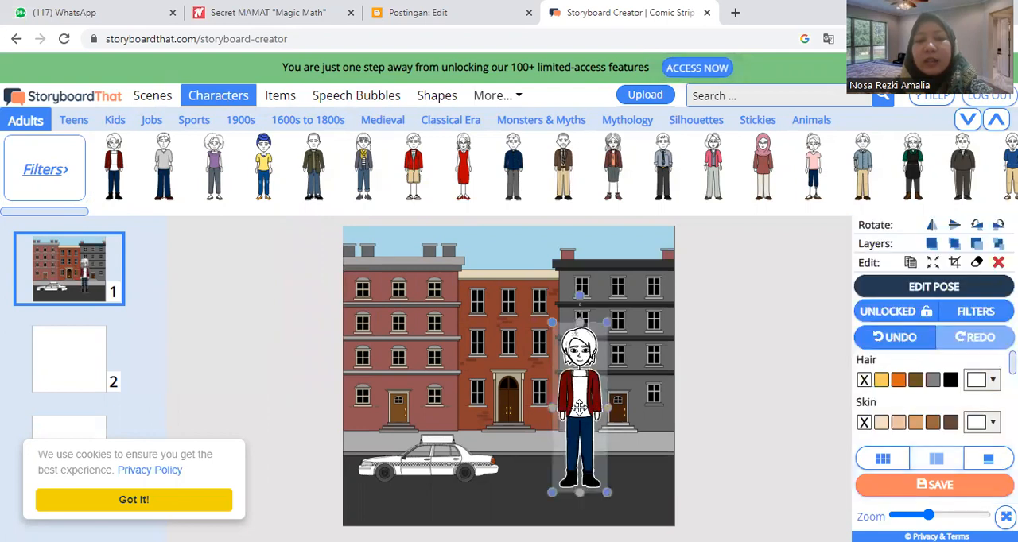
{"action": "left_click_drag", "start_coordinate": [551, 320], "coordinate": [565, 437]}
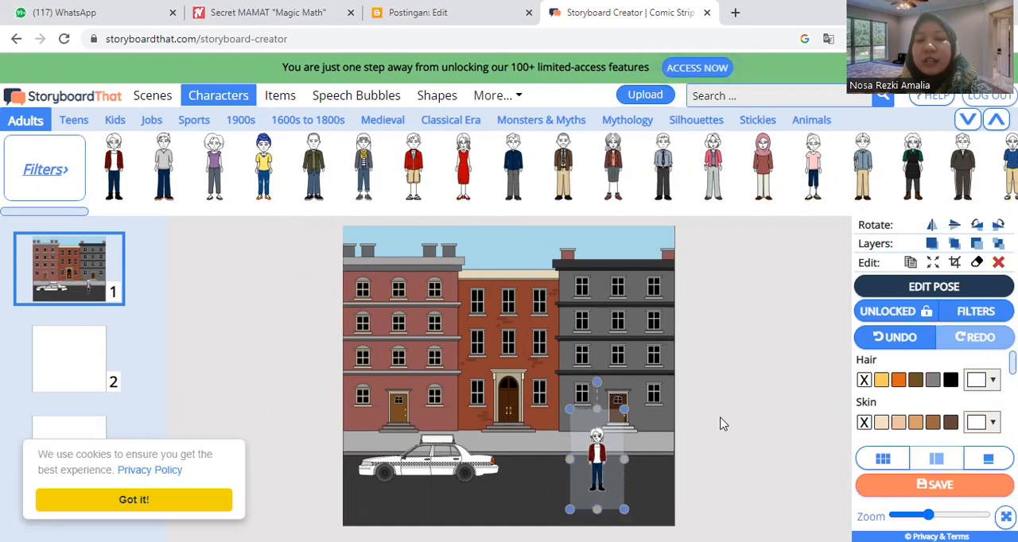
Step: Give the character the Sad preset pose with a bent, outstretched left arm and orange hair, and apply the pose
{"action": "left_click", "coordinate": [923, 290]}
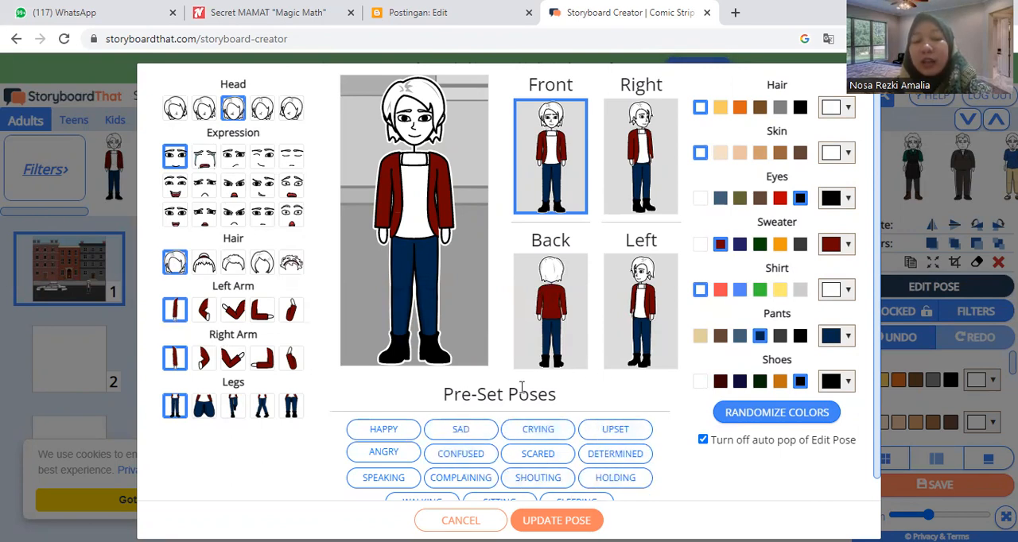
{"action": "left_click", "coordinate": [464, 436]}
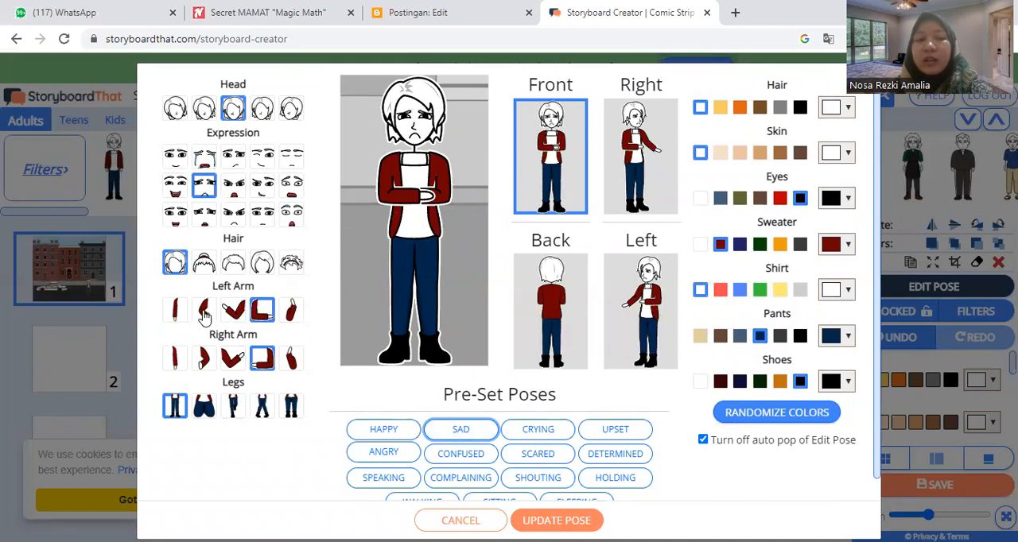
{"action": "left_click", "coordinate": [233, 312]}
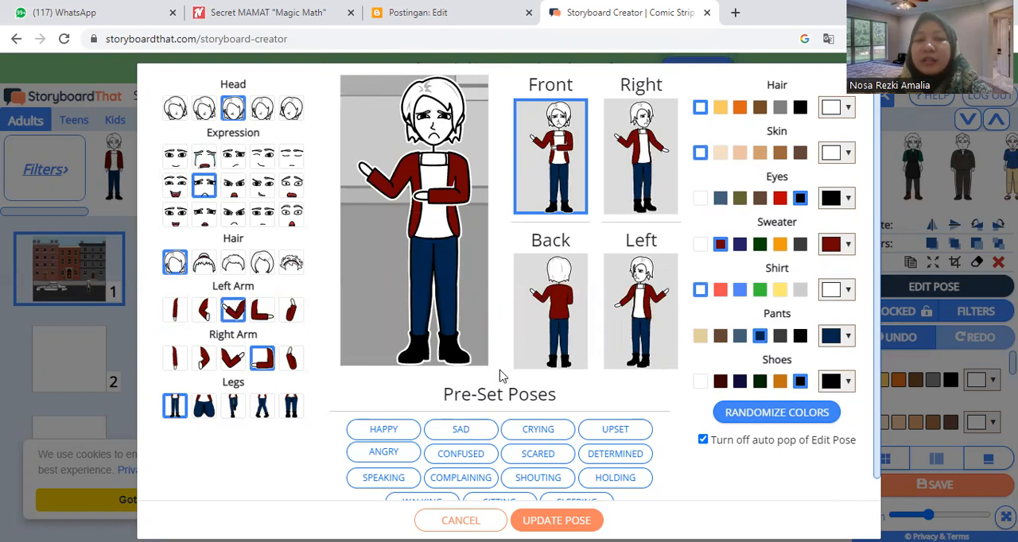
{"action": "left_click", "coordinate": [739, 107]}
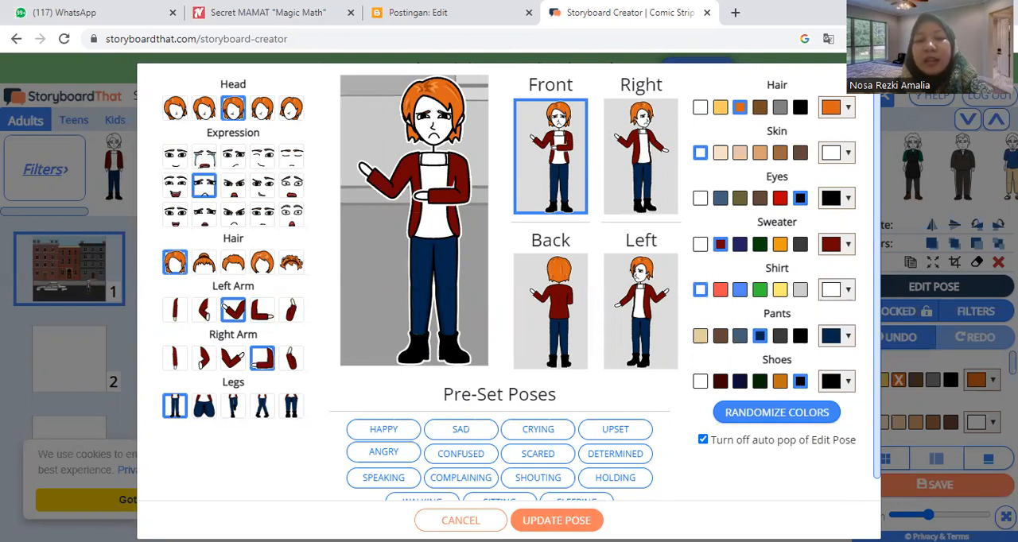
{"action": "left_click", "coordinate": [557, 520]}
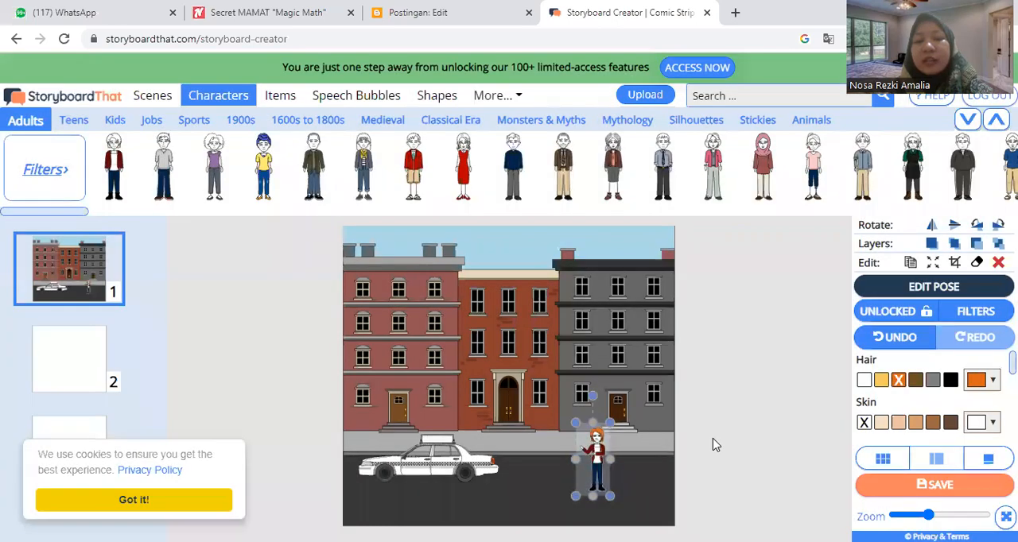
{"action": "left_click", "coordinate": [713, 438]}
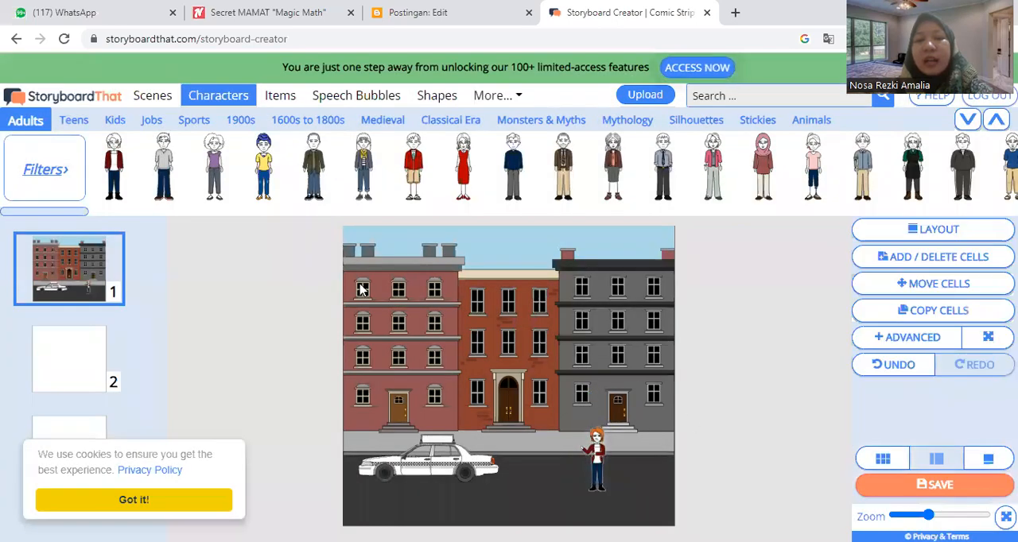
Step: Add an oval speech bubble with its tail at the lower right near the character, and scale it down
{"action": "left_click", "coordinate": [345, 96]}
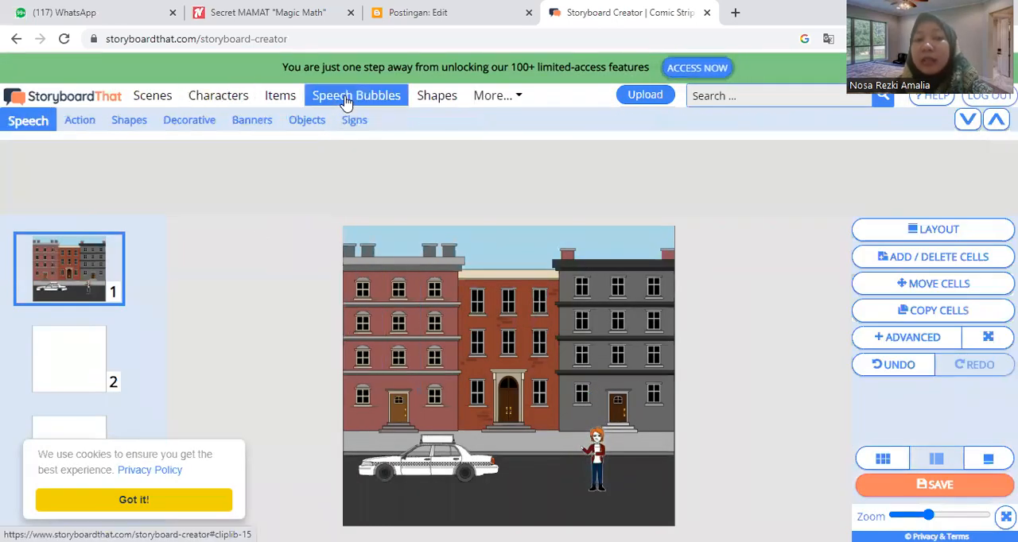
{"action": "left_click", "coordinate": [542, 165]}
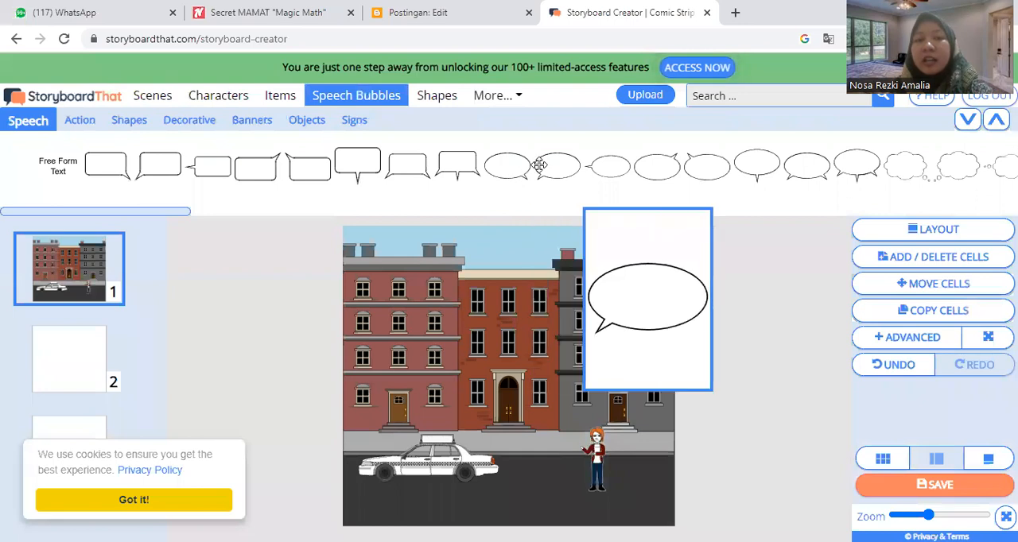
{"action": "left_click", "coordinate": [513, 165]}
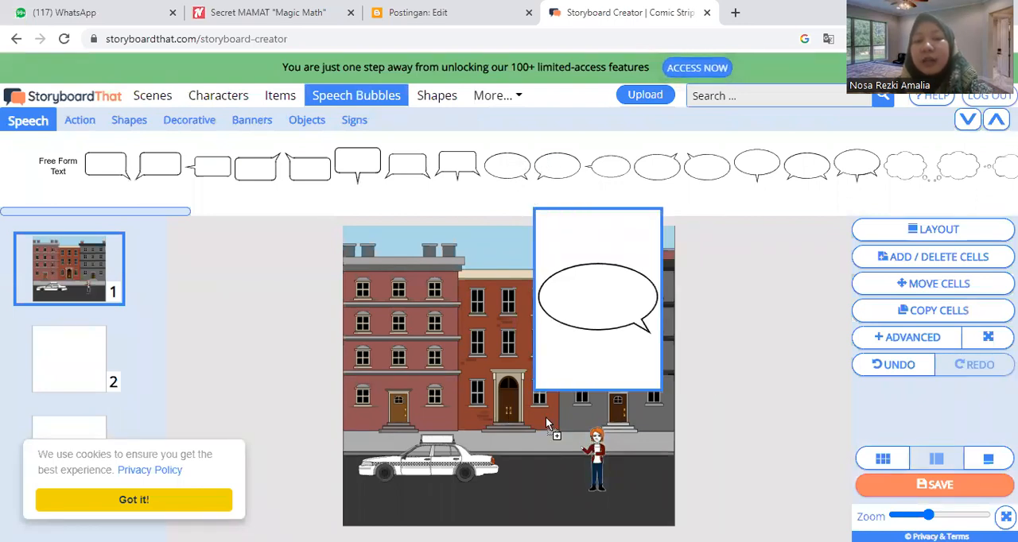
{"action": "left_click_drag", "start_coordinate": [553, 418], "coordinate": [553, 420]}
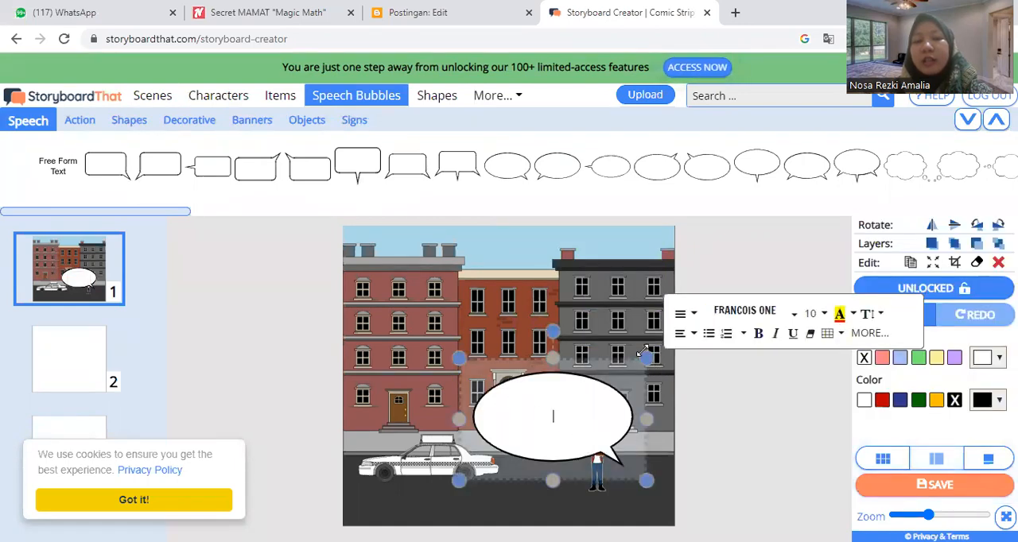
{"action": "left_click_drag", "start_coordinate": [459, 358], "coordinate": [554, 442]}
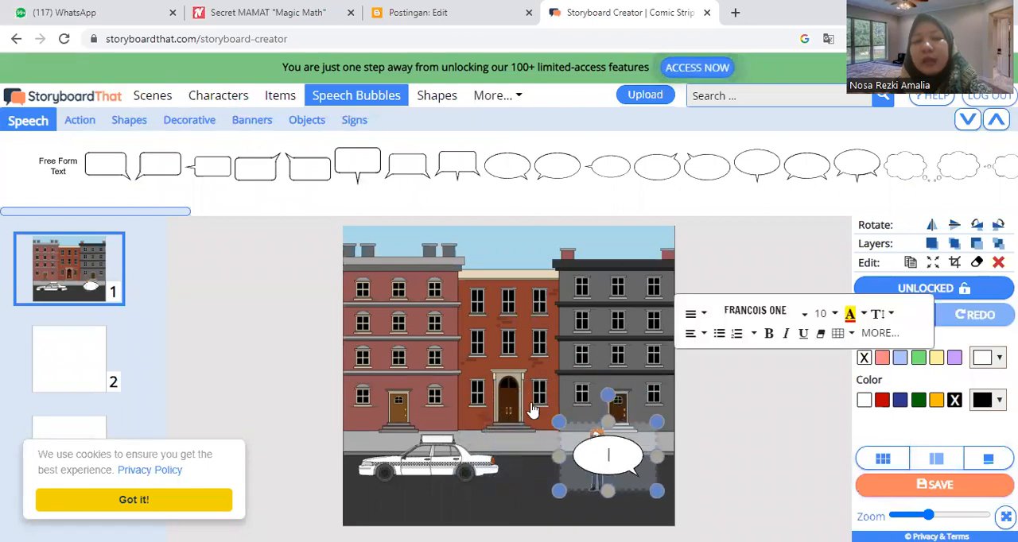
Step: Move the speech bubble up and left so its tail points at the character's head, and set its text to "HAi"
{"action": "left_click", "coordinate": [582, 427]}
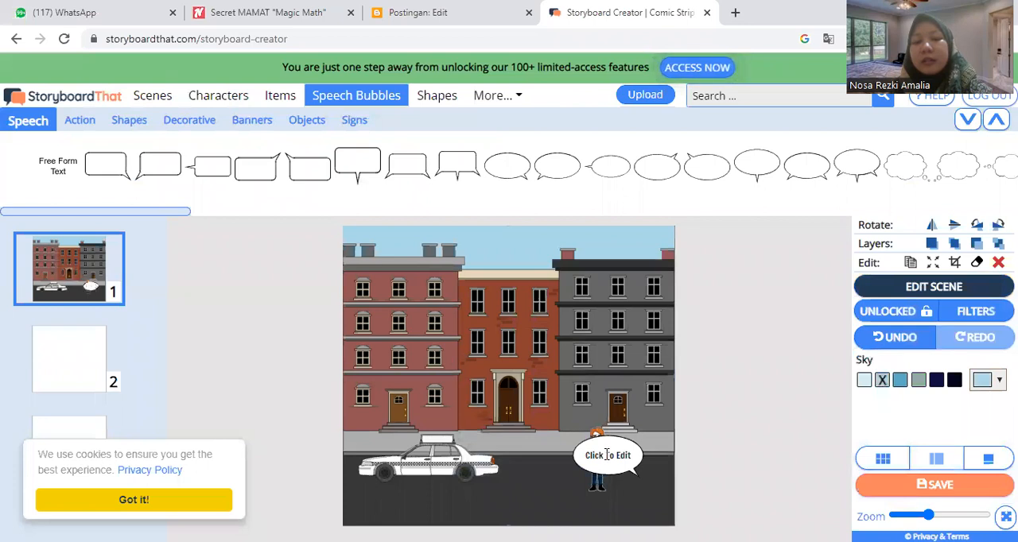
{"action": "left_click", "coordinate": [607, 441]}
{"action": "right_click", "coordinate": [607, 439]}
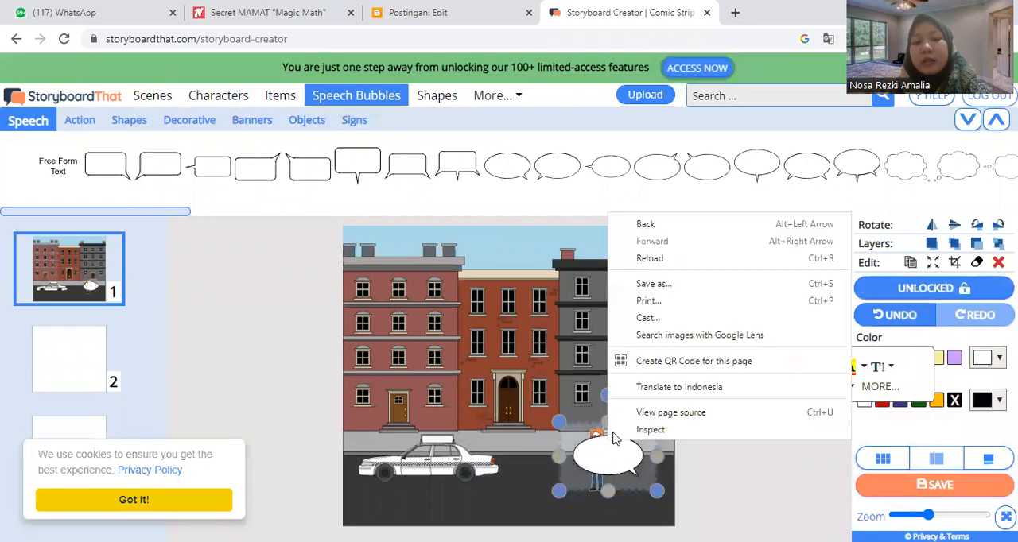
{"action": "left_click", "coordinate": [581, 427]}
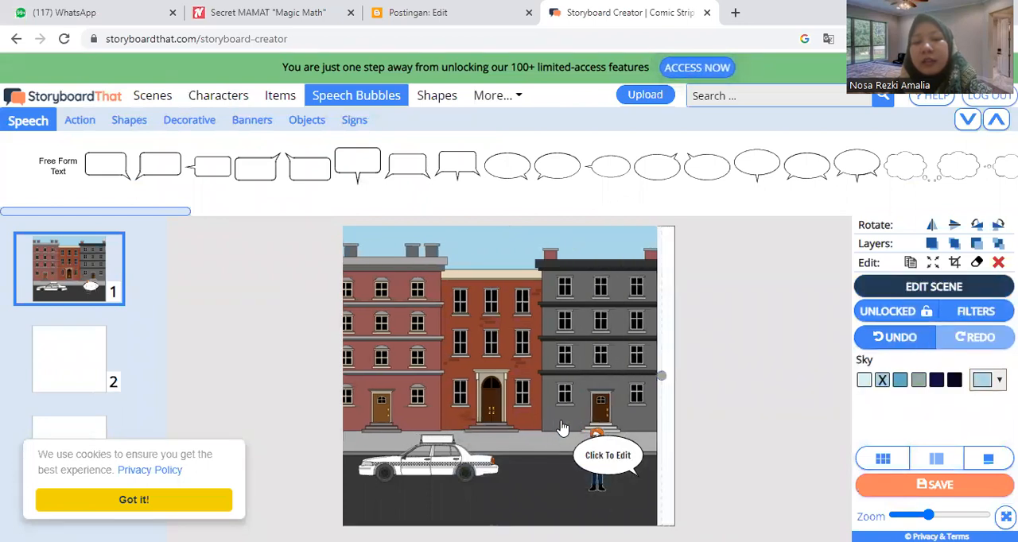
{"action": "left_click", "coordinate": [632, 476]}
{"action": "left_click_drag", "start_coordinate": [632, 476], "coordinate": [575, 431]}
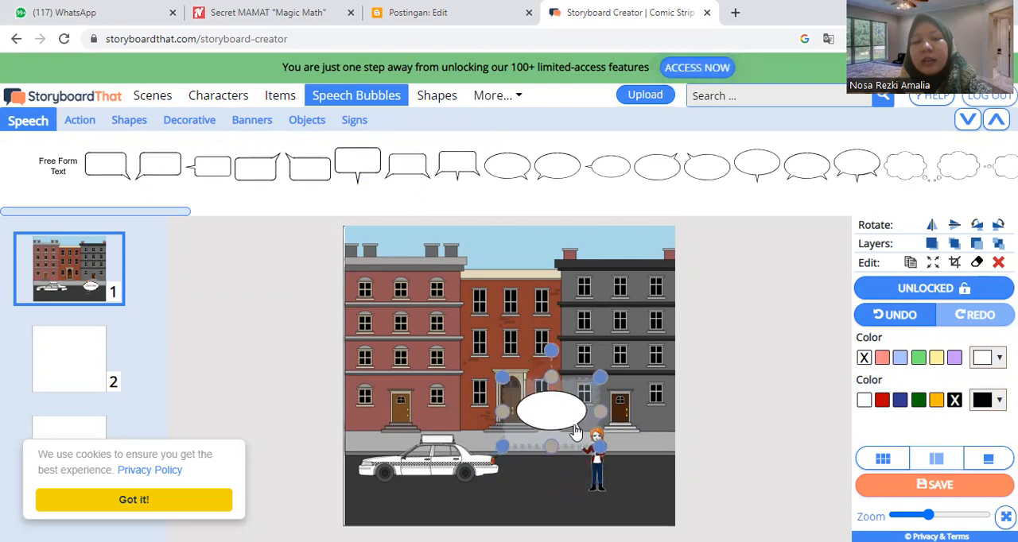
{"action": "left_click", "coordinate": [756, 449]}
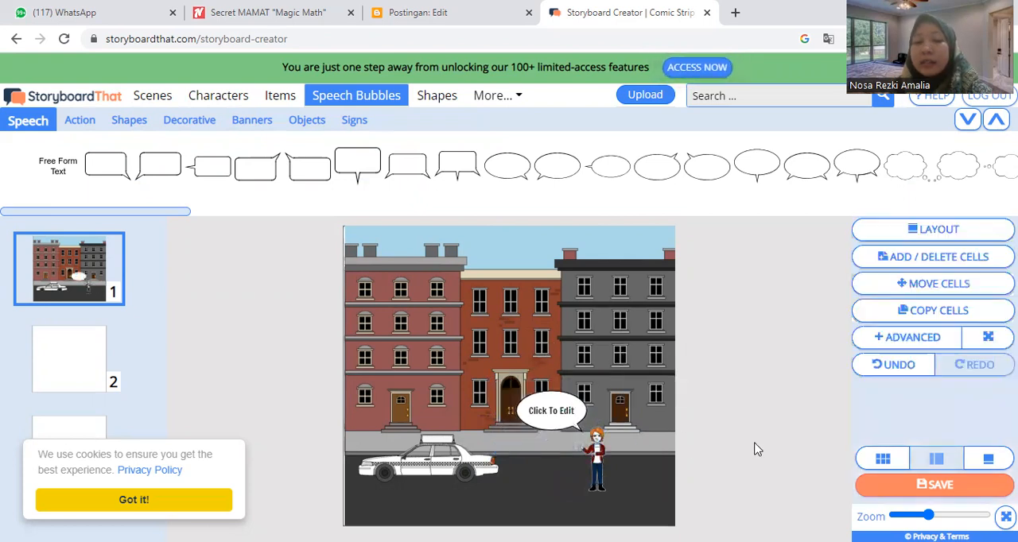
{"action": "left_click", "coordinate": [539, 410]}
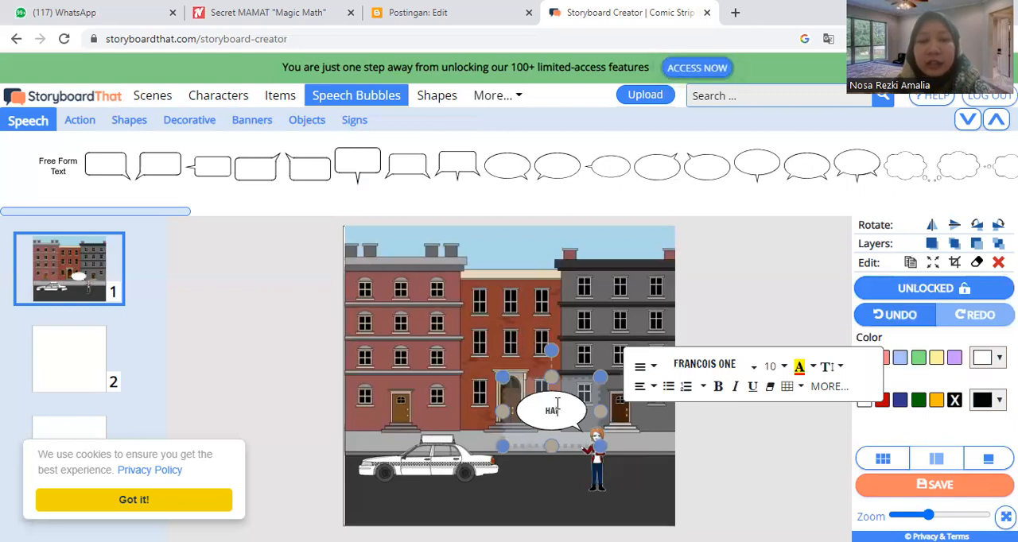
{"action": "left_click", "coordinate": [713, 470]}
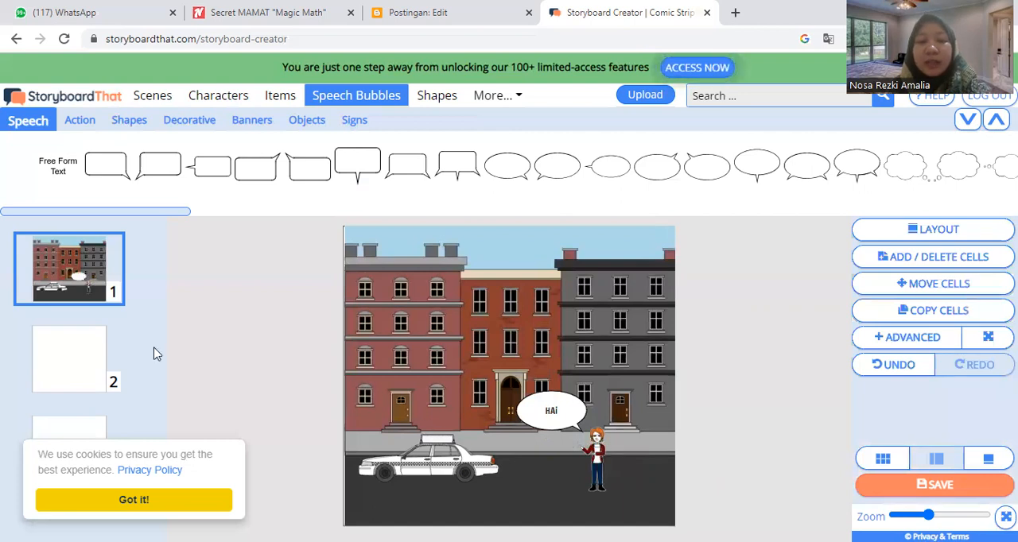
Step: Look through the available shapes and the infographic icons, charts, banners and hands
{"action": "left_click", "coordinate": [444, 98]}
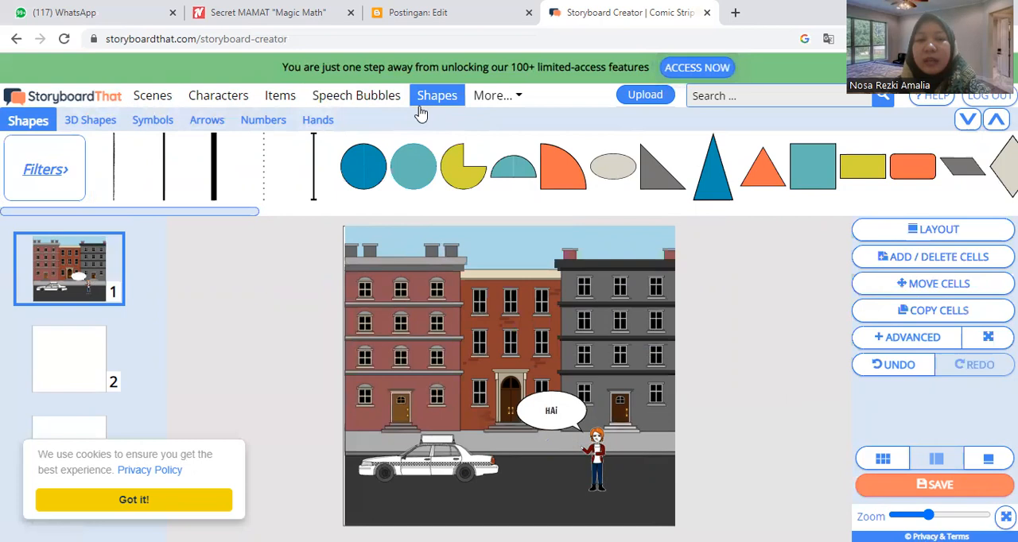
{"action": "left_click", "coordinate": [493, 97]}
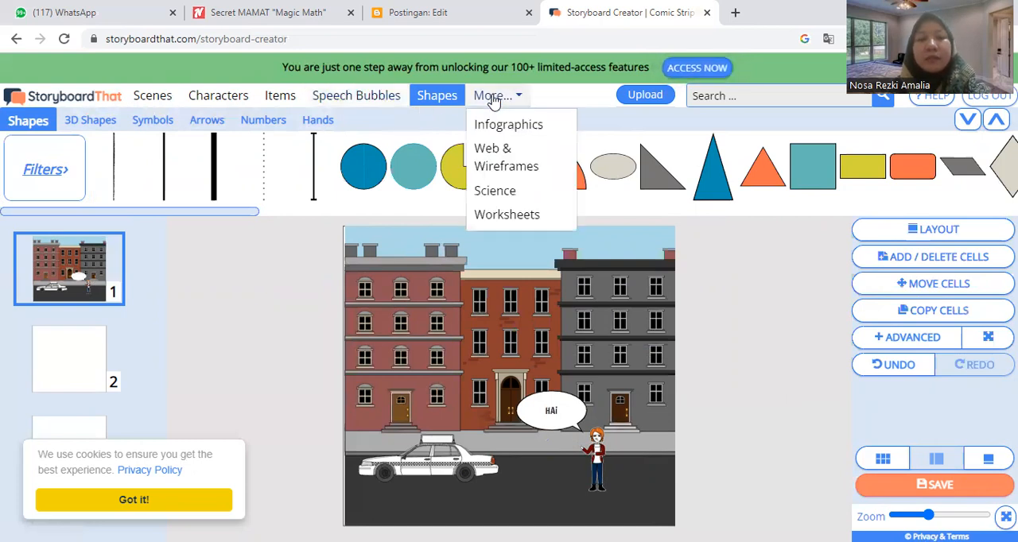
{"action": "left_click", "coordinate": [507, 125]}
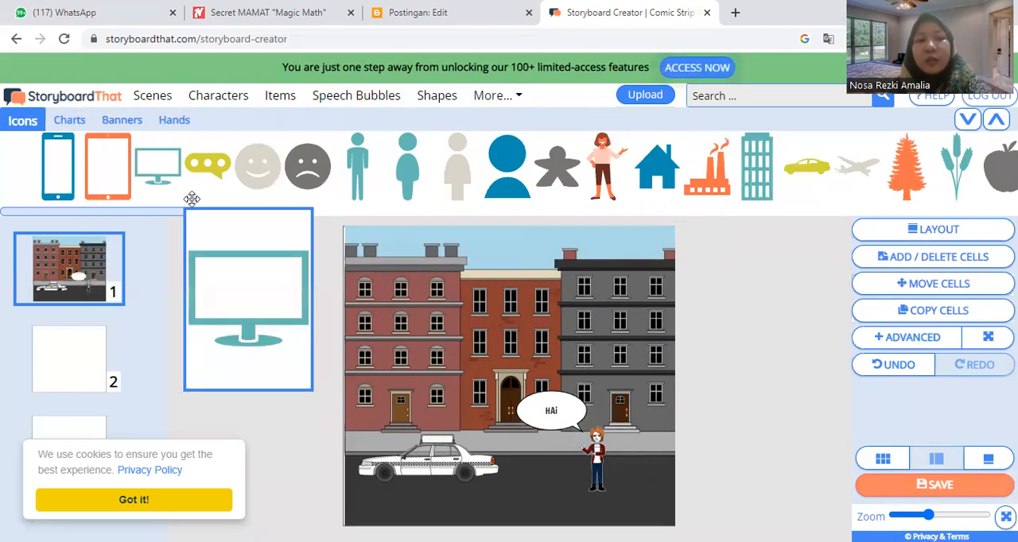
{"action": "left_click", "coordinate": [72, 132]}
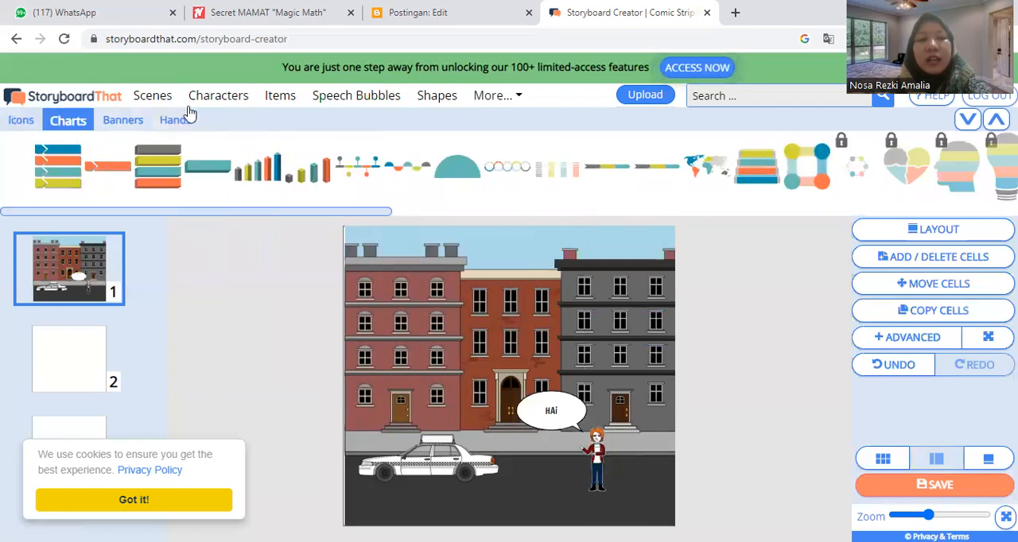
{"action": "left_click", "coordinate": [118, 121]}
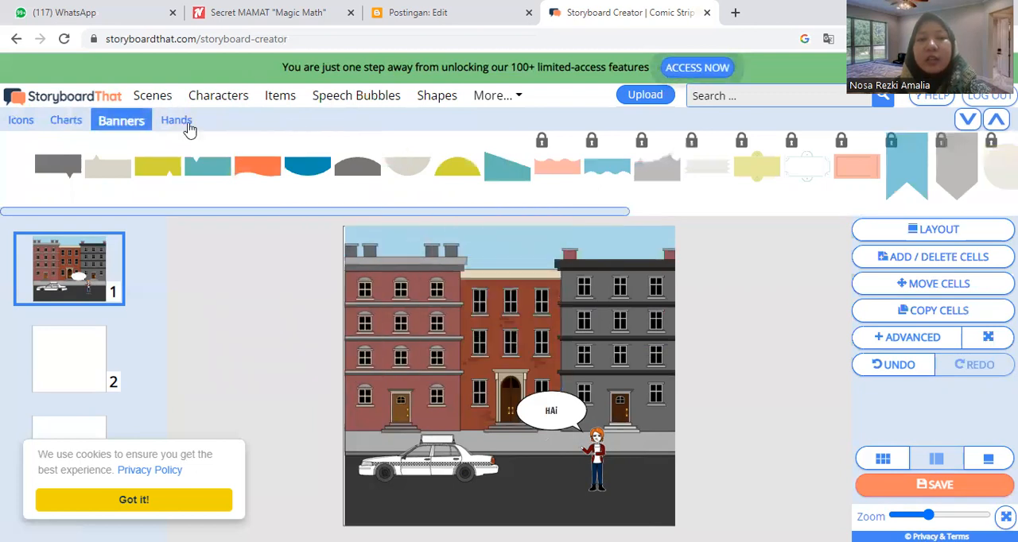
{"action": "left_click", "coordinate": [169, 124]}
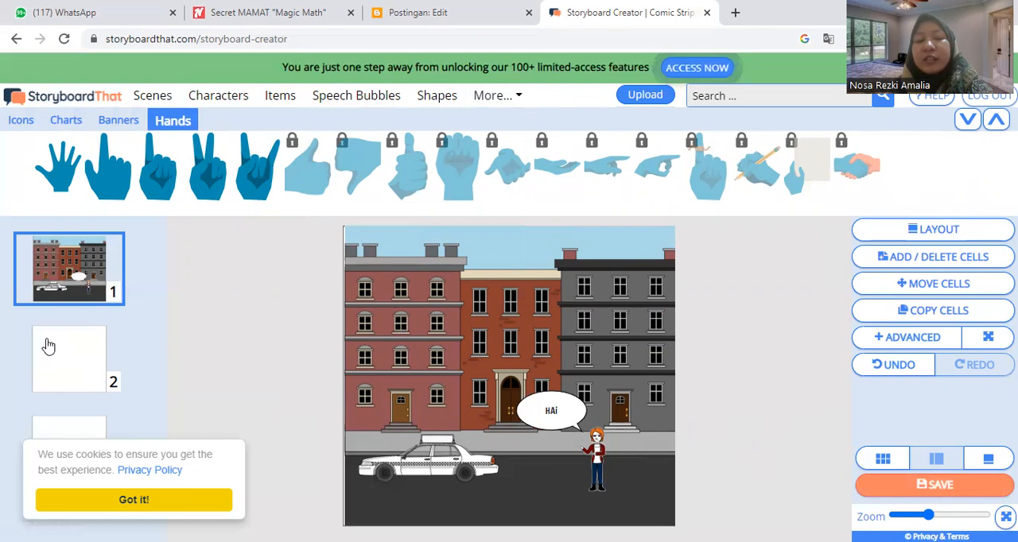
Step: Open the empty second cell of the storyboard for editing
{"action": "left_click", "coordinate": [72, 347]}
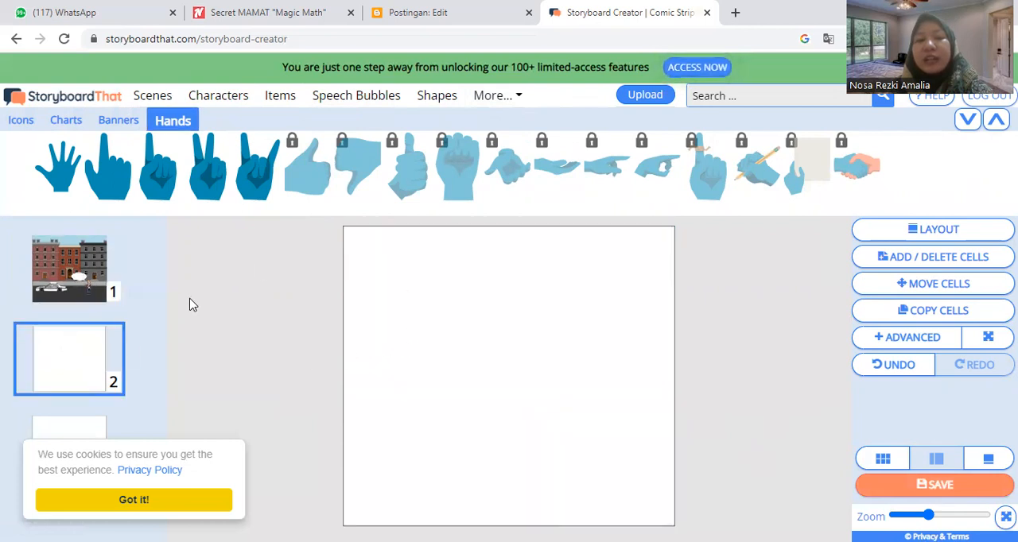